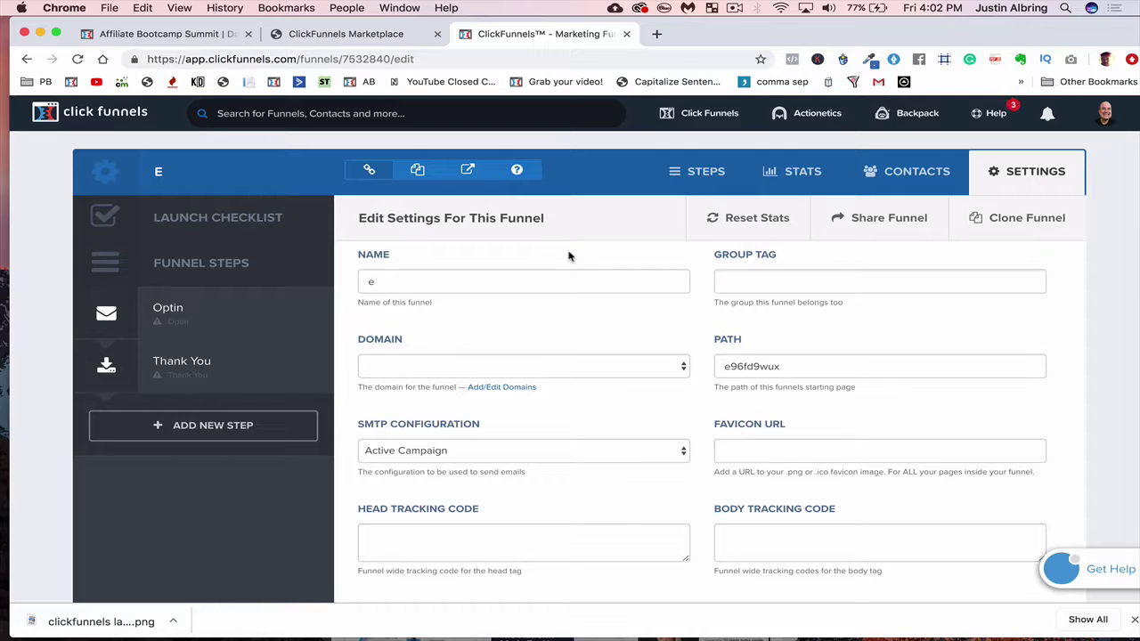
# - Open the funnel's Optin step to bring up its email optin templates
pyautogui.scroll(-3, 570, 257)
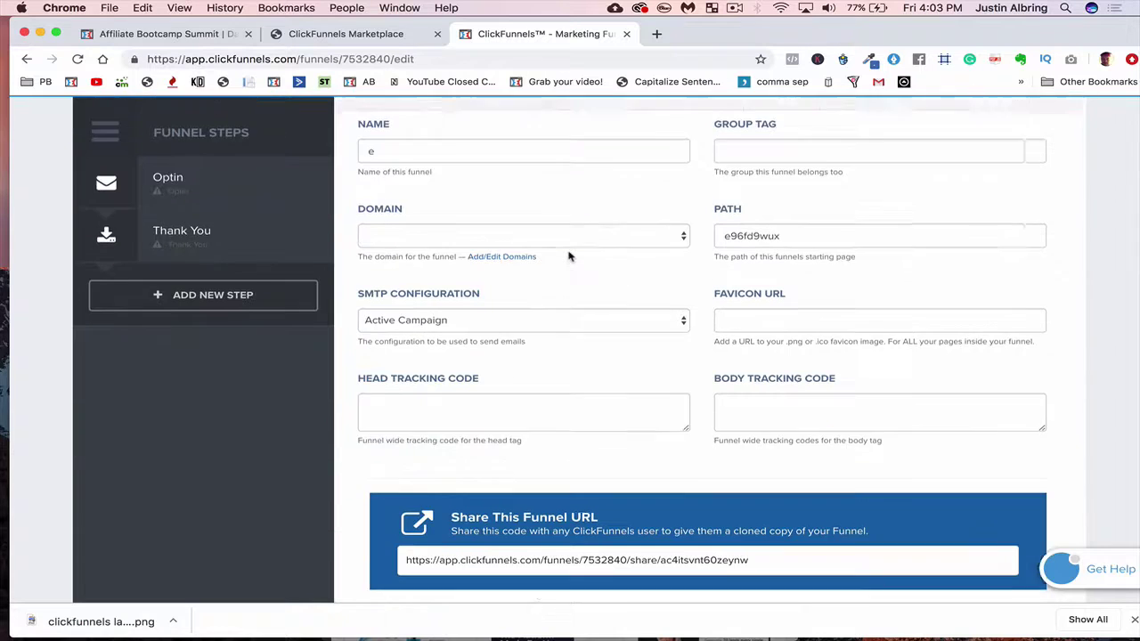
pyautogui.scroll(3, 569, 257)
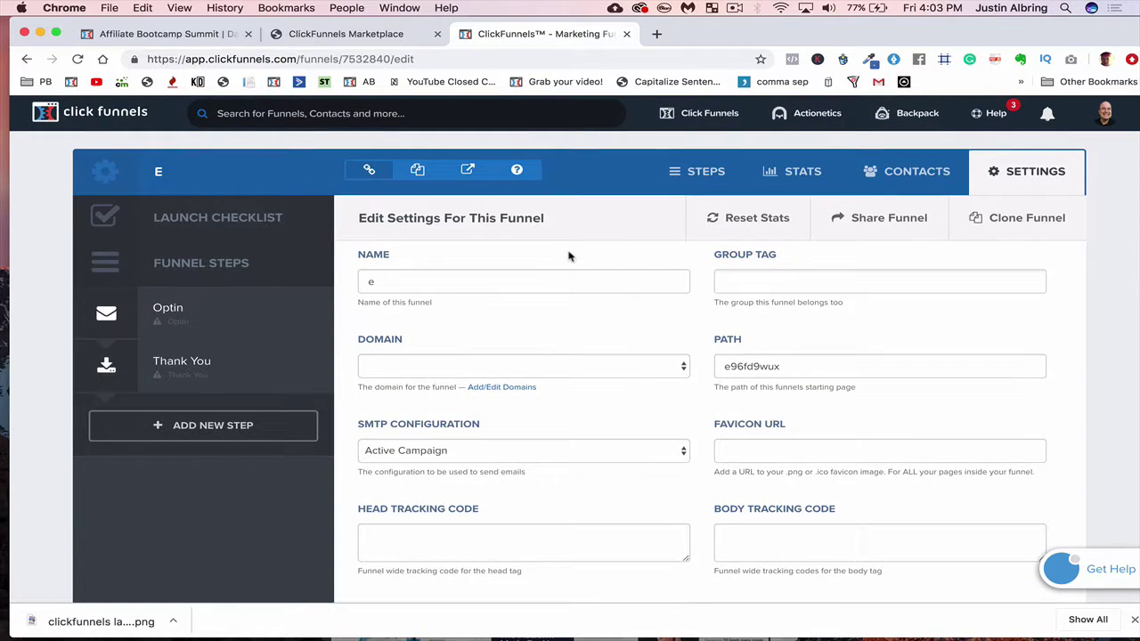
pyautogui.click(250, 333)
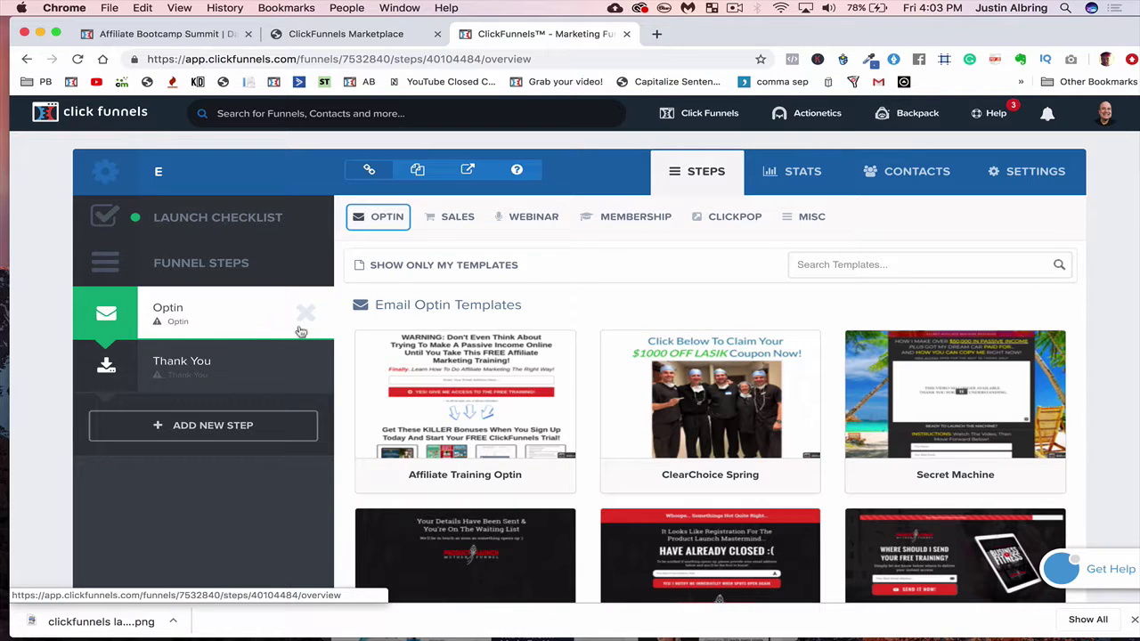
# - Browse the Email Optin Templates gallery for a suitable squeeze page design
pyautogui.scroll(-2, 343, 437)
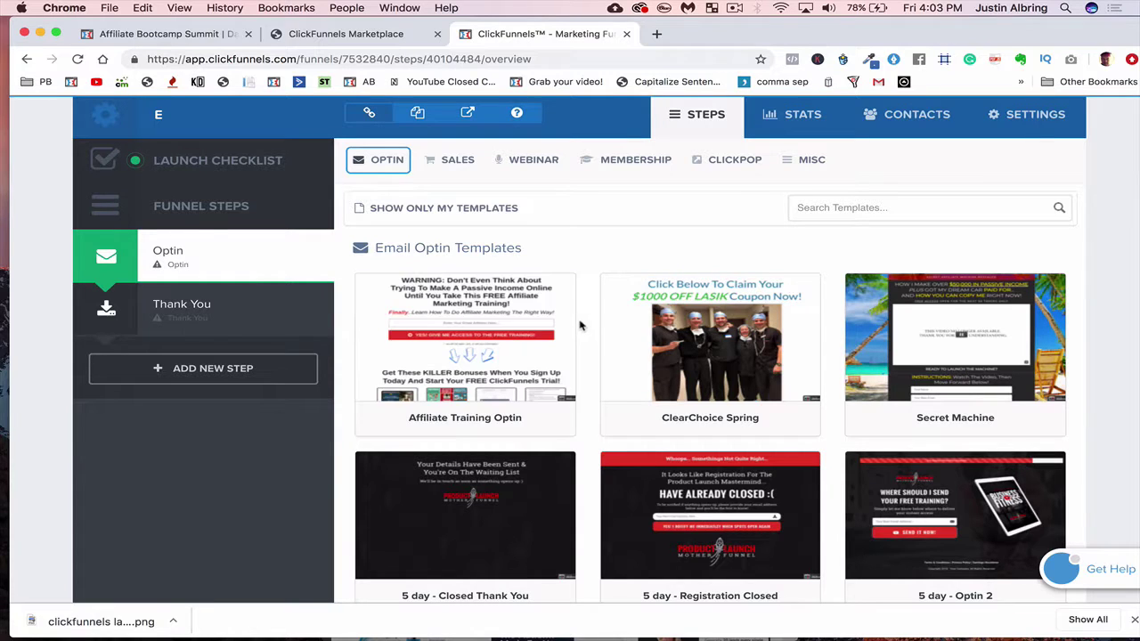
pyautogui.moveTo(546, 315)
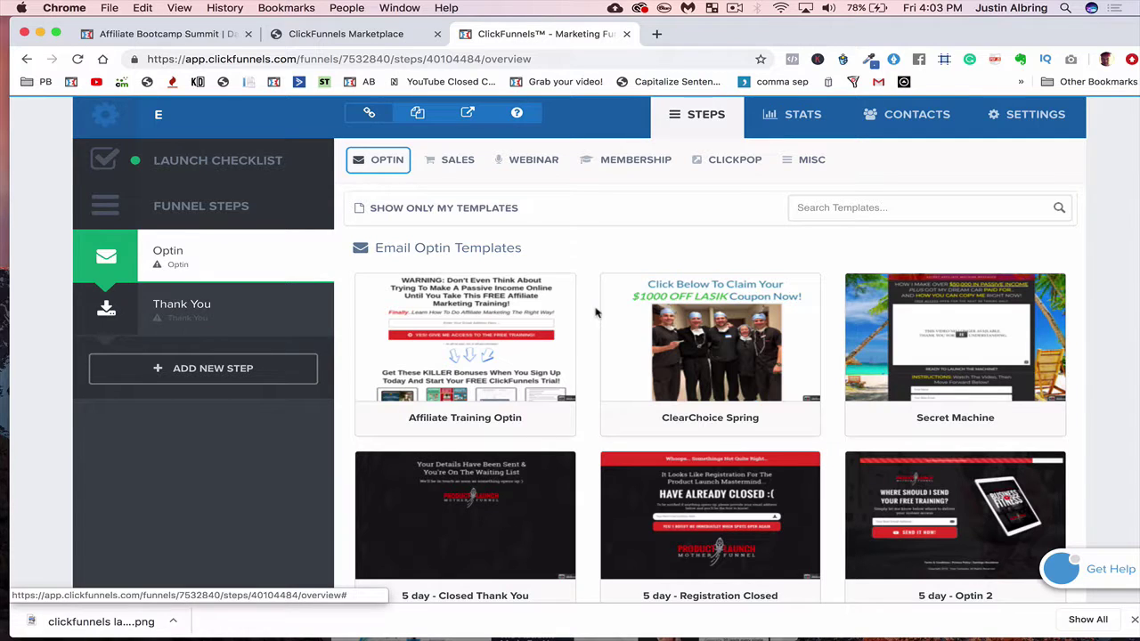
pyautogui.scroll(-3, 584, 358)
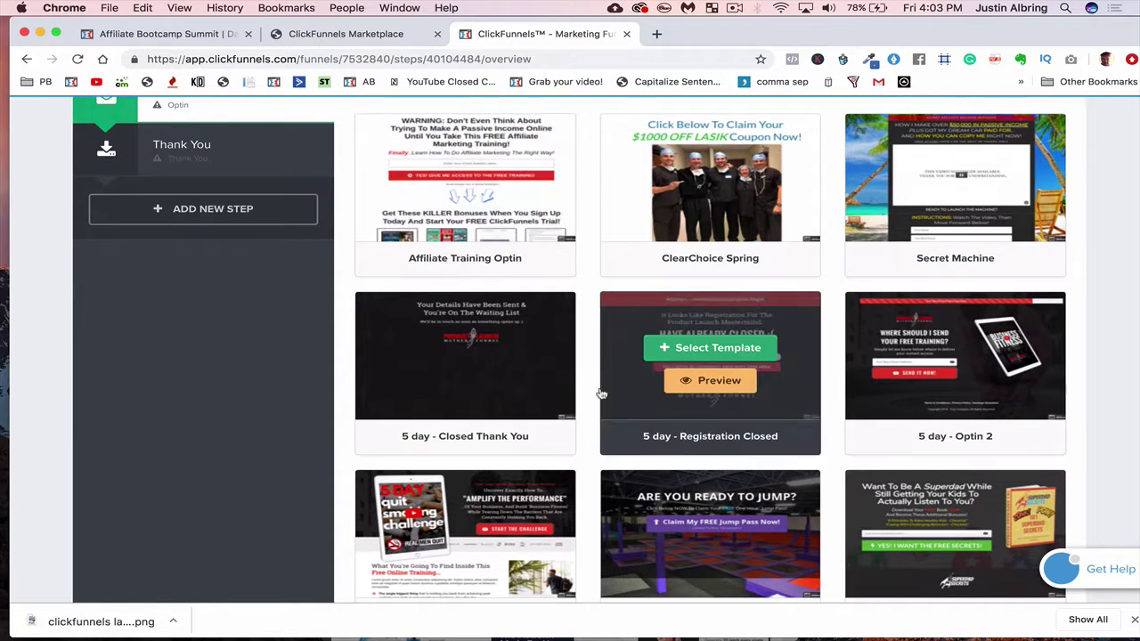
pyautogui.scroll(-3, 584, 454)
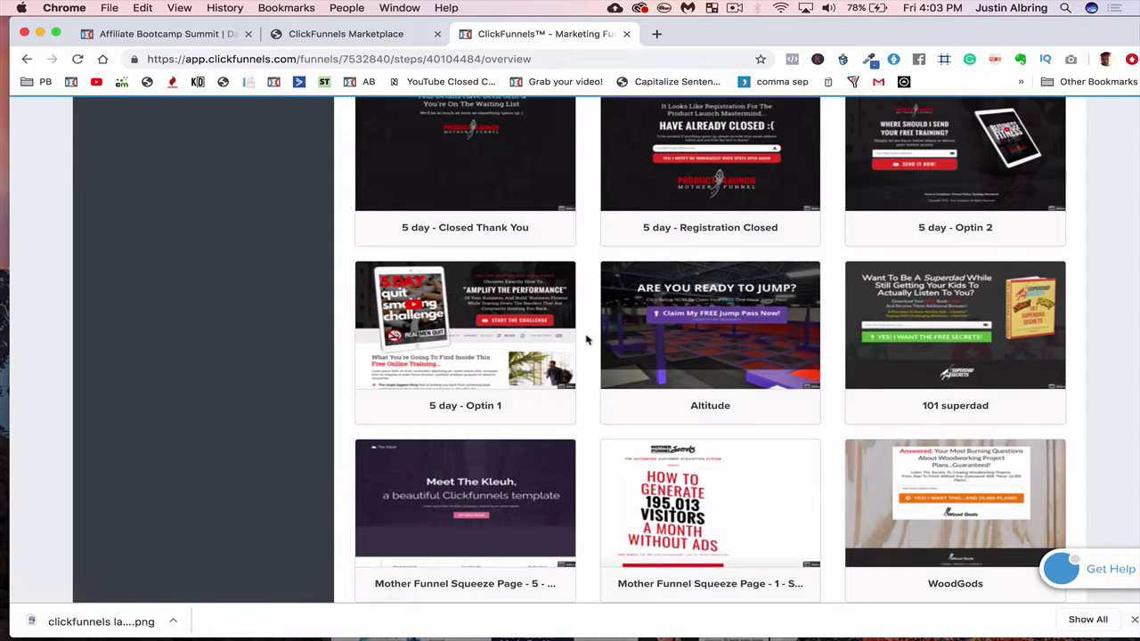
pyautogui.scroll(-3, 585, 343)
pyautogui.scroll(-5, 586, 353)
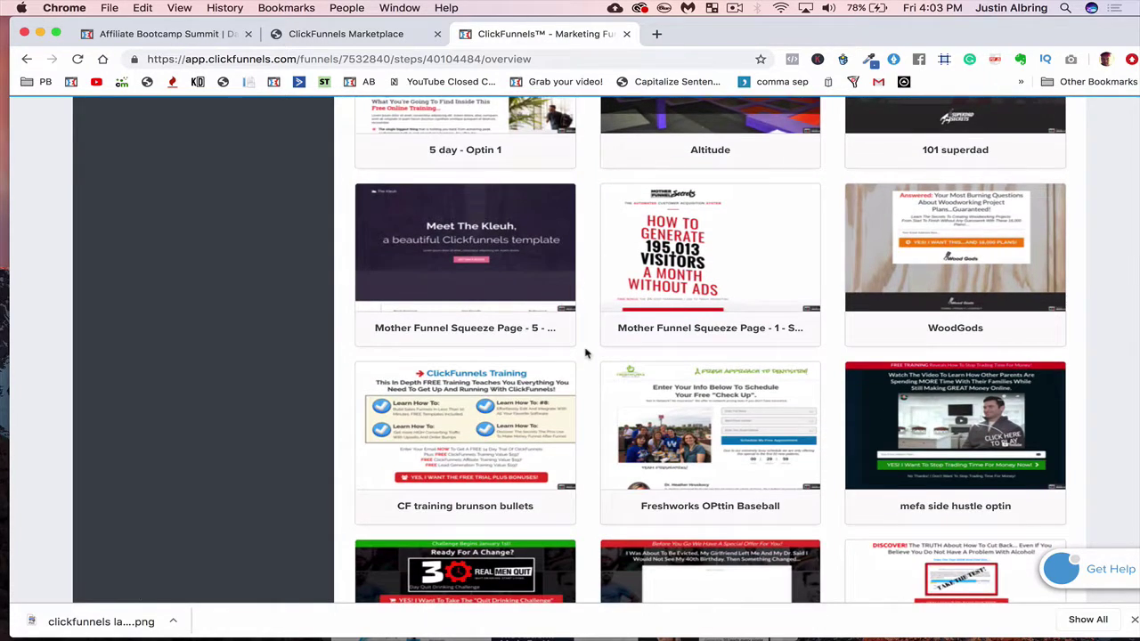
pyautogui.scroll(-10, 585, 354)
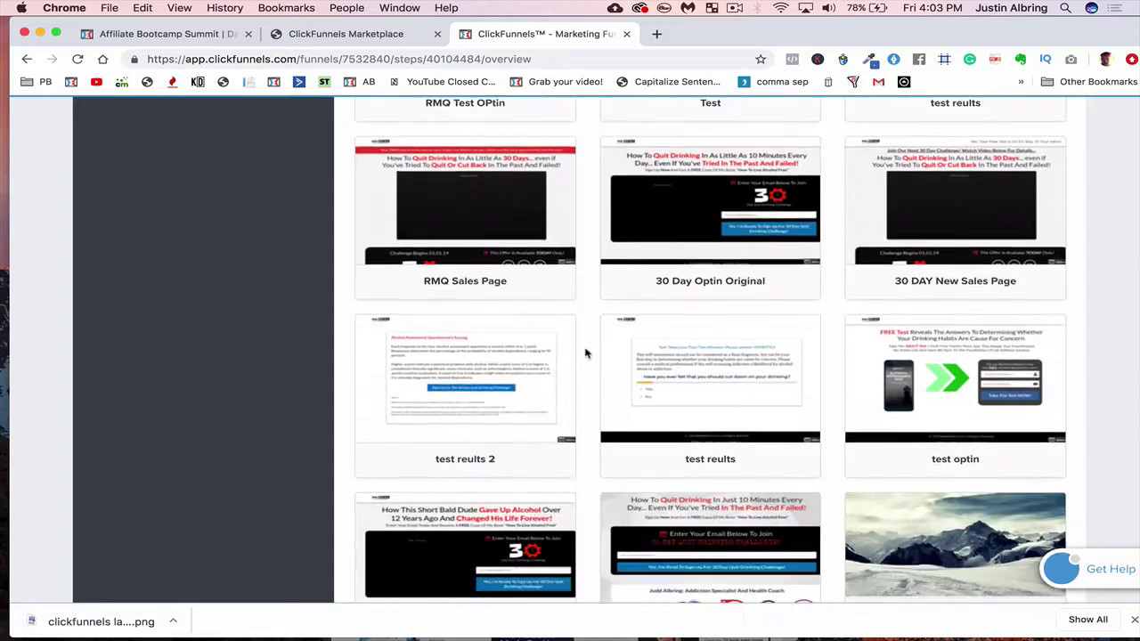
pyautogui.scroll(-1, 585, 354)
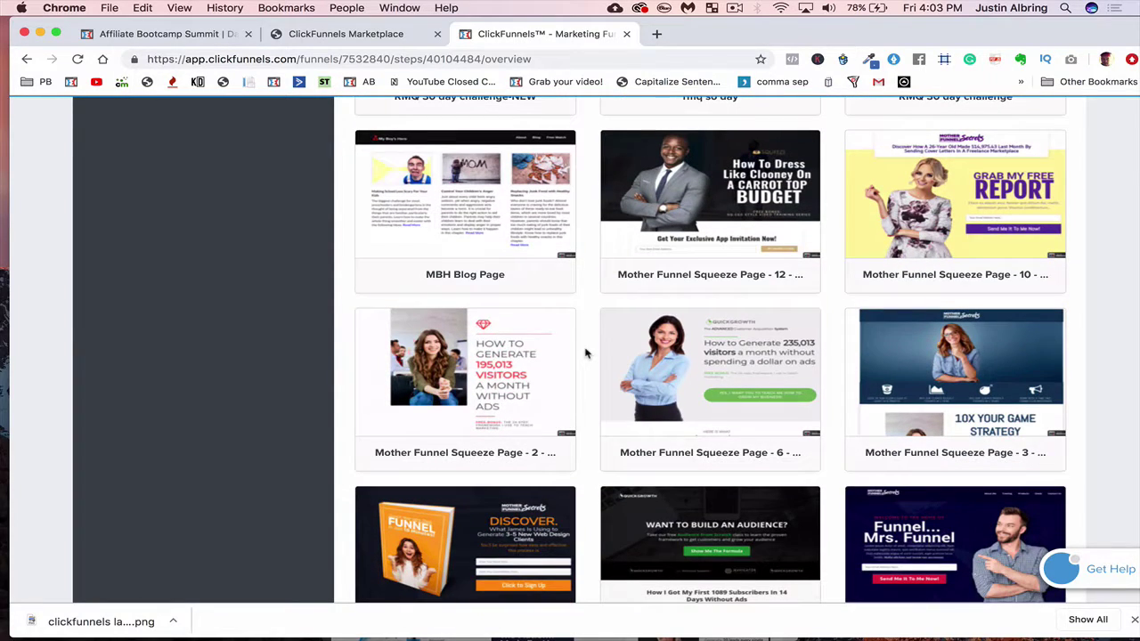
pyautogui.scroll(2, 585, 354)
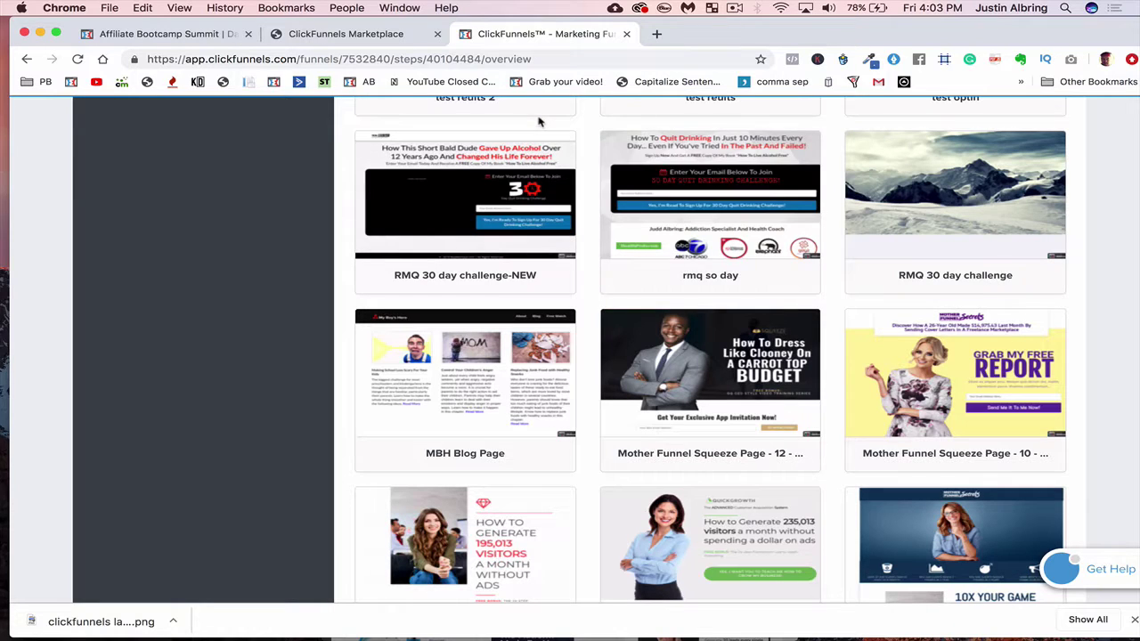
pyautogui.scroll(-3, 591, 348)
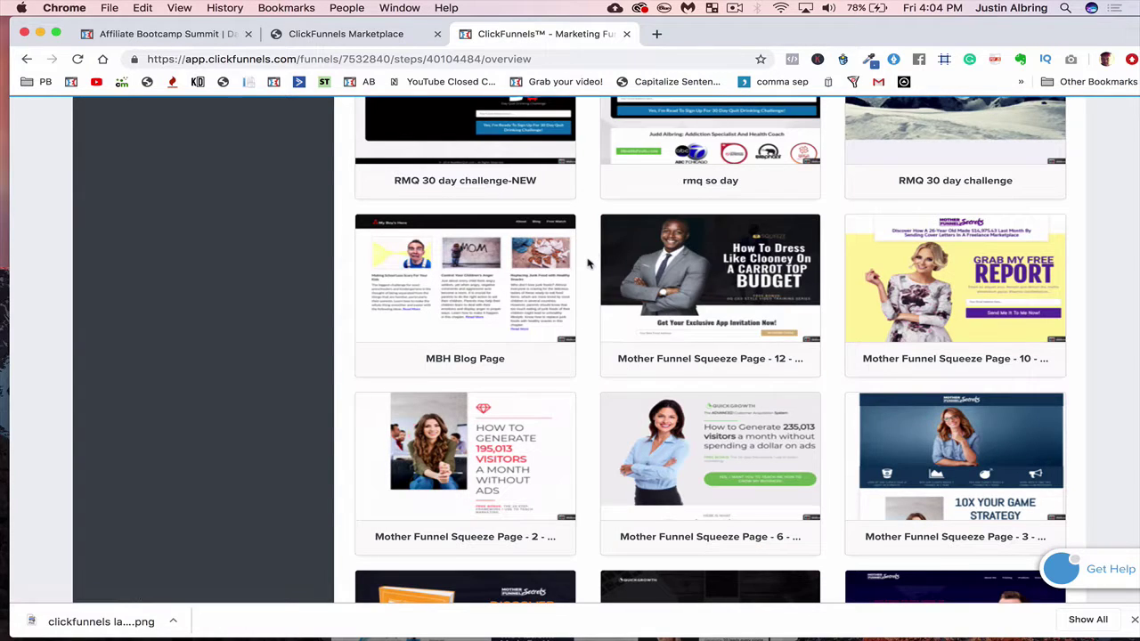
pyautogui.scroll(-2, 588, 263)
pyautogui.scroll(-2, 588, 263)
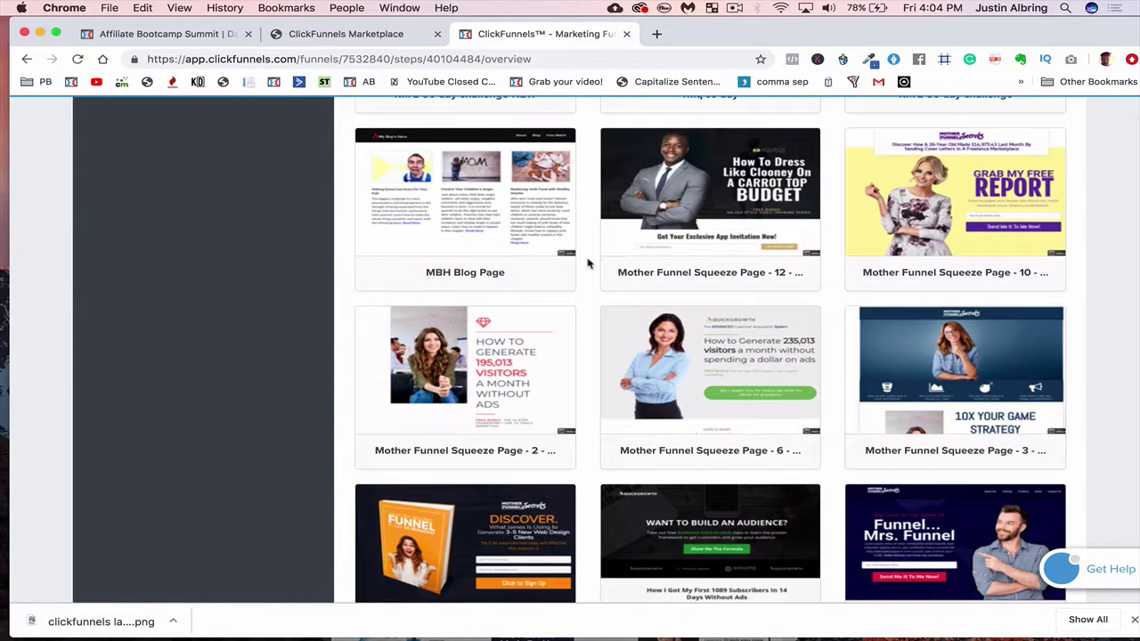
# - Preview the Mother Funnel Squeeze Page - 2 template and examine its image, headline, free bonus text and call to action
pyautogui.moveTo(971, 213)
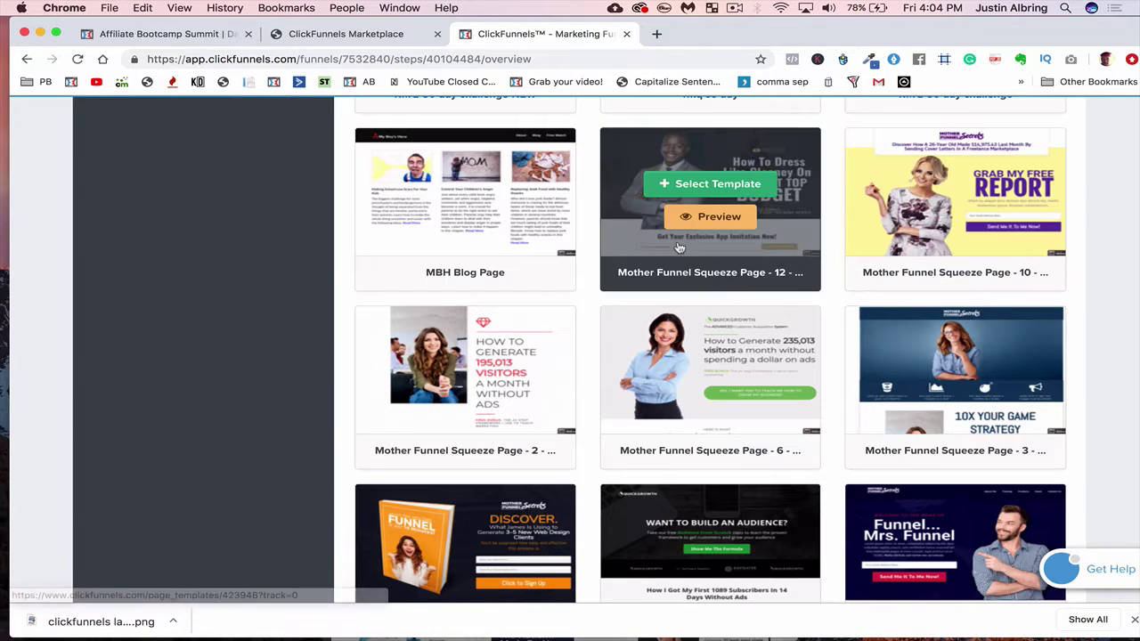
pyautogui.moveTo(947, 350)
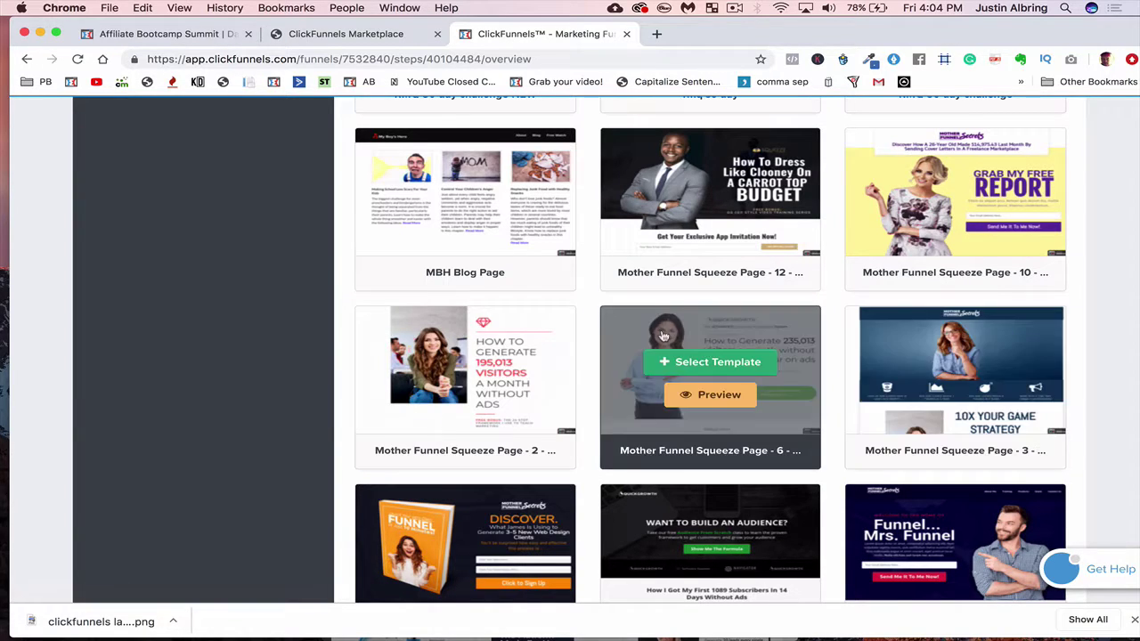
pyautogui.moveTo(528, 343)
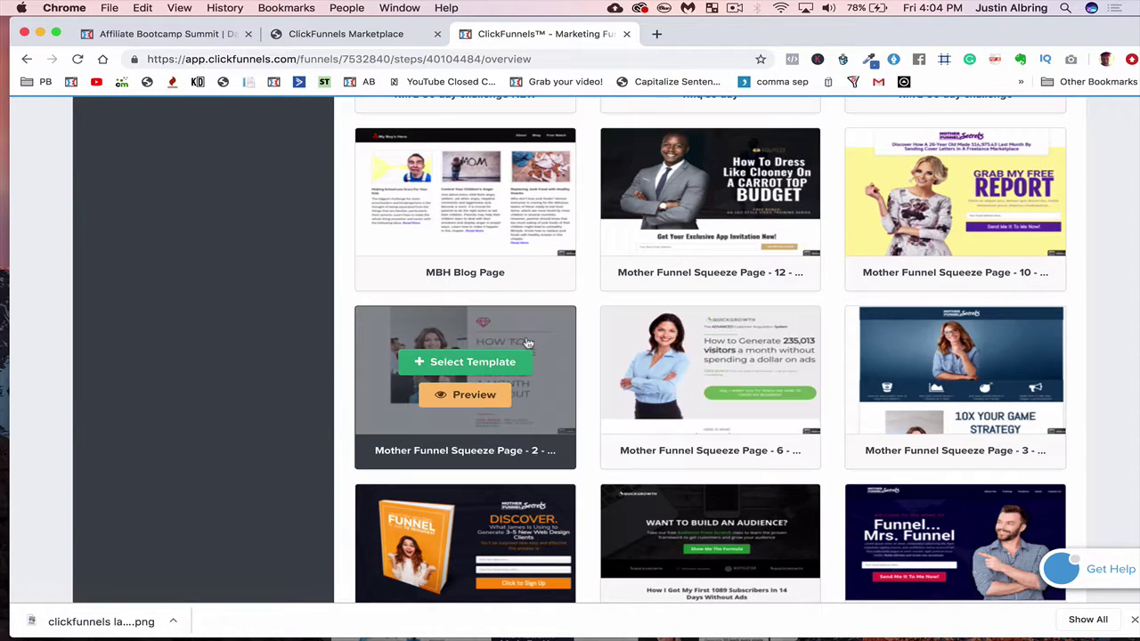
pyautogui.click(486, 395)
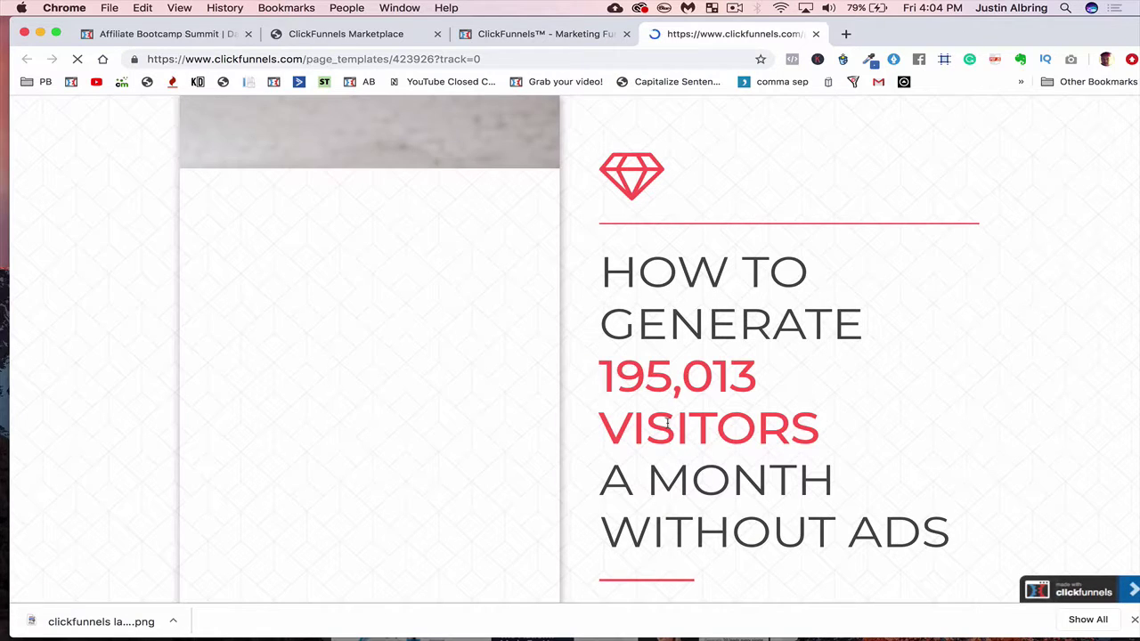
pyautogui.scroll(-3, 666, 425)
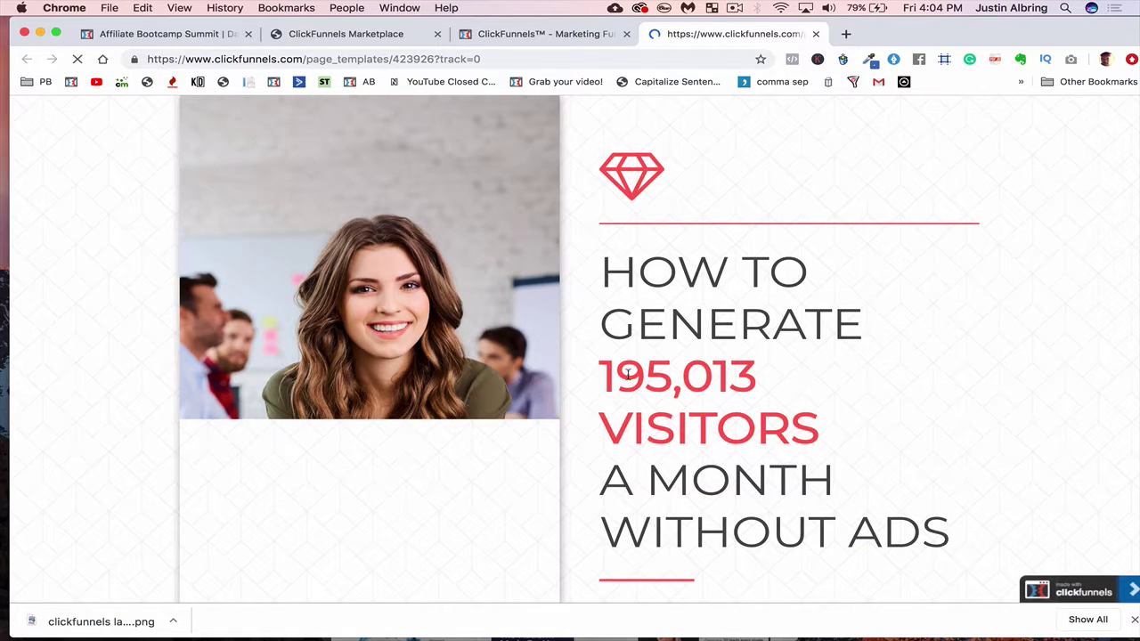
pyautogui.scroll(-3, 719, 376)
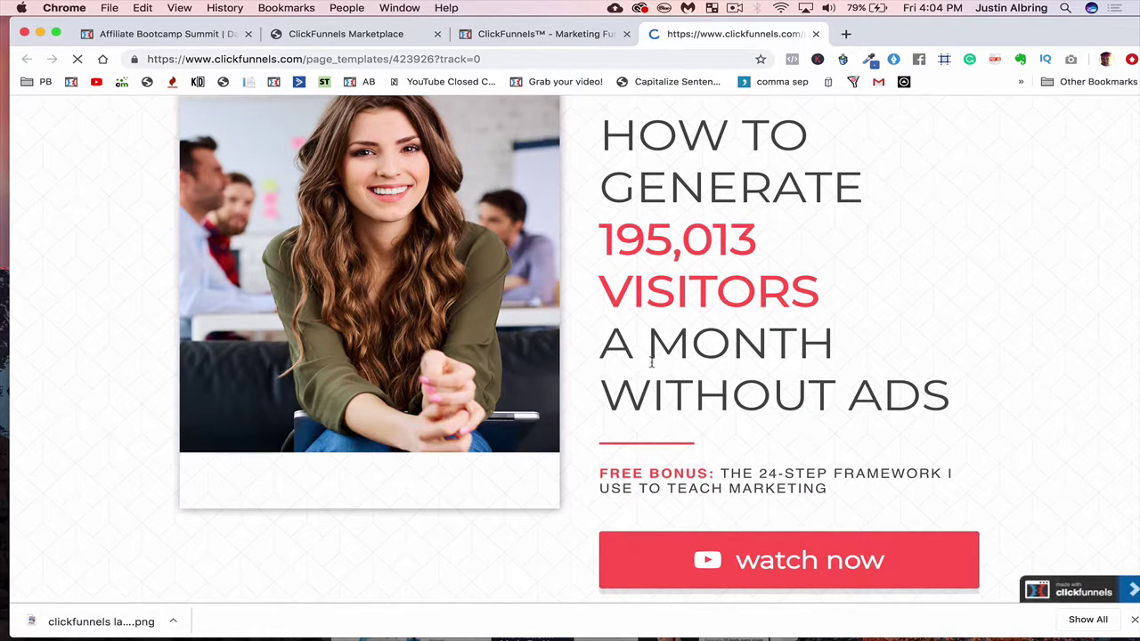
pyautogui.scroll(3, 658, 356)
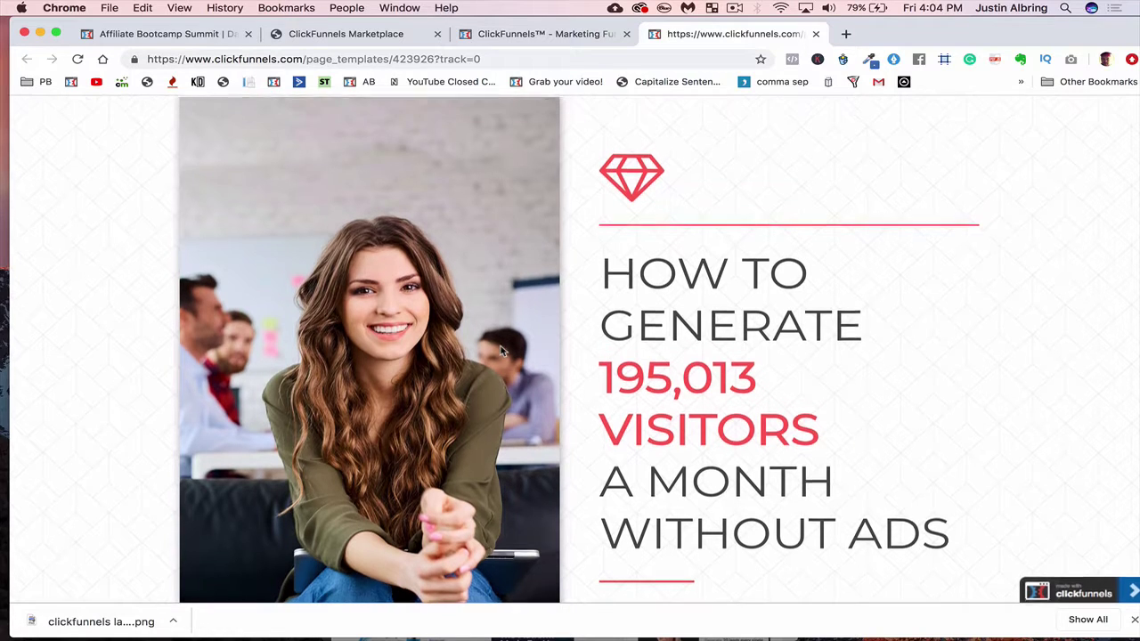
pyautogui.scroll(-3, 501, 351)
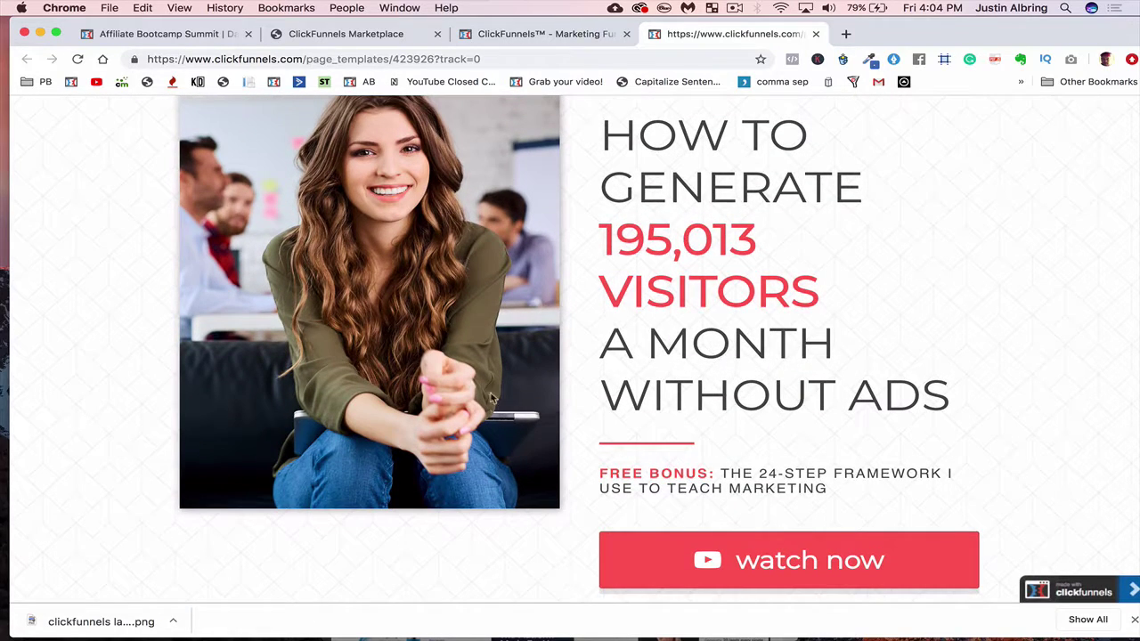
pyautogui.scroll(2, 667, 343)
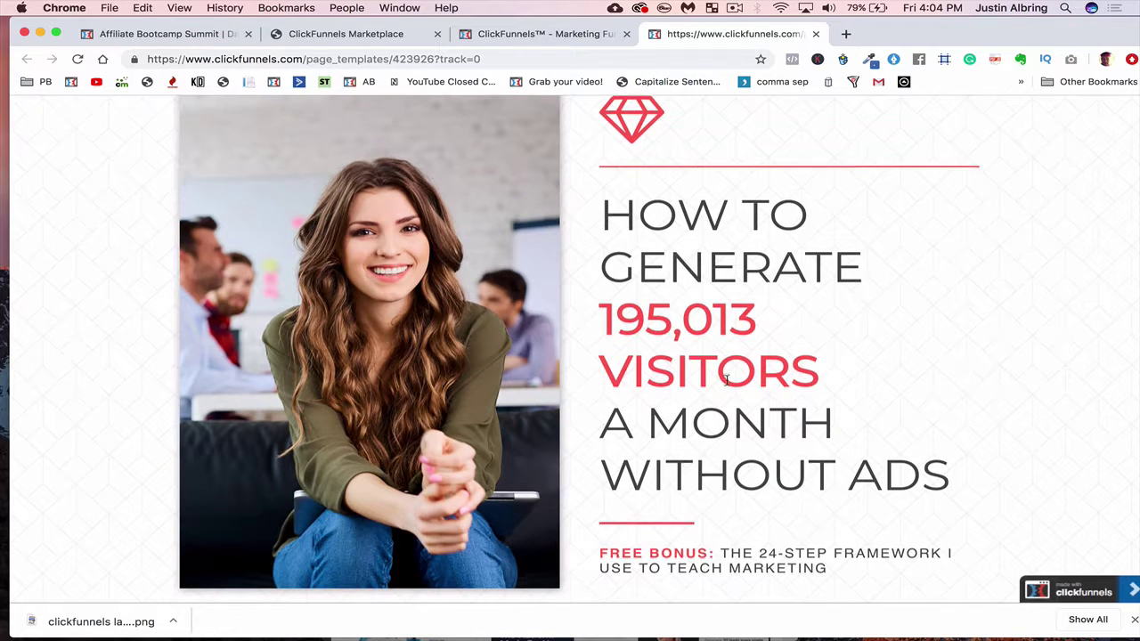
pyautogui.scroll(-2, 659, 356)
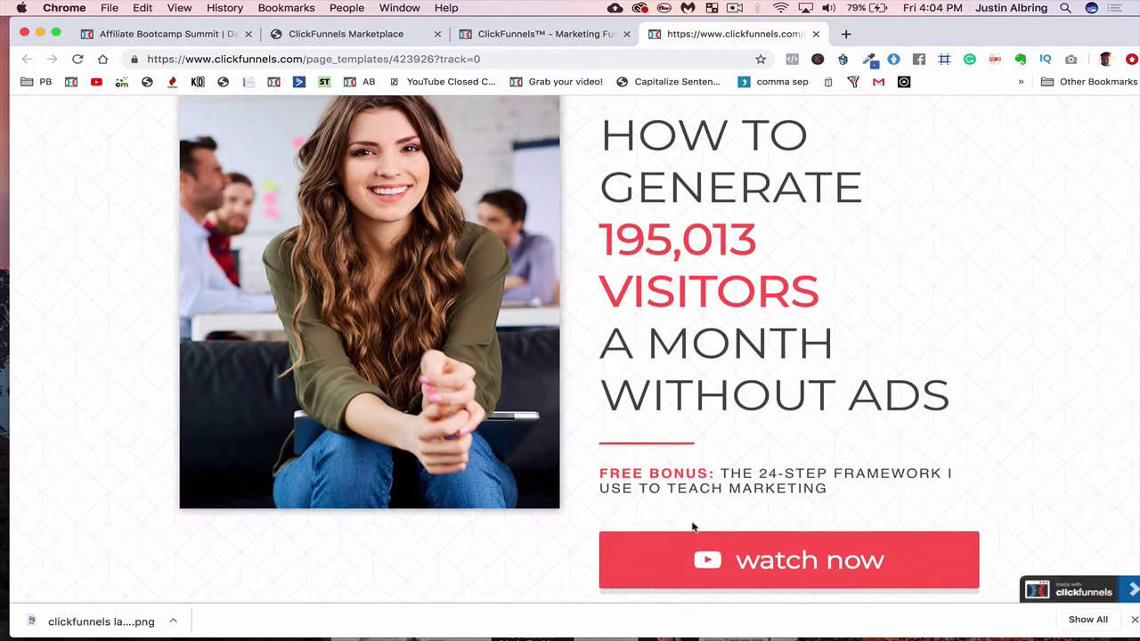
pyautogui.scroll(2, 615, 383)
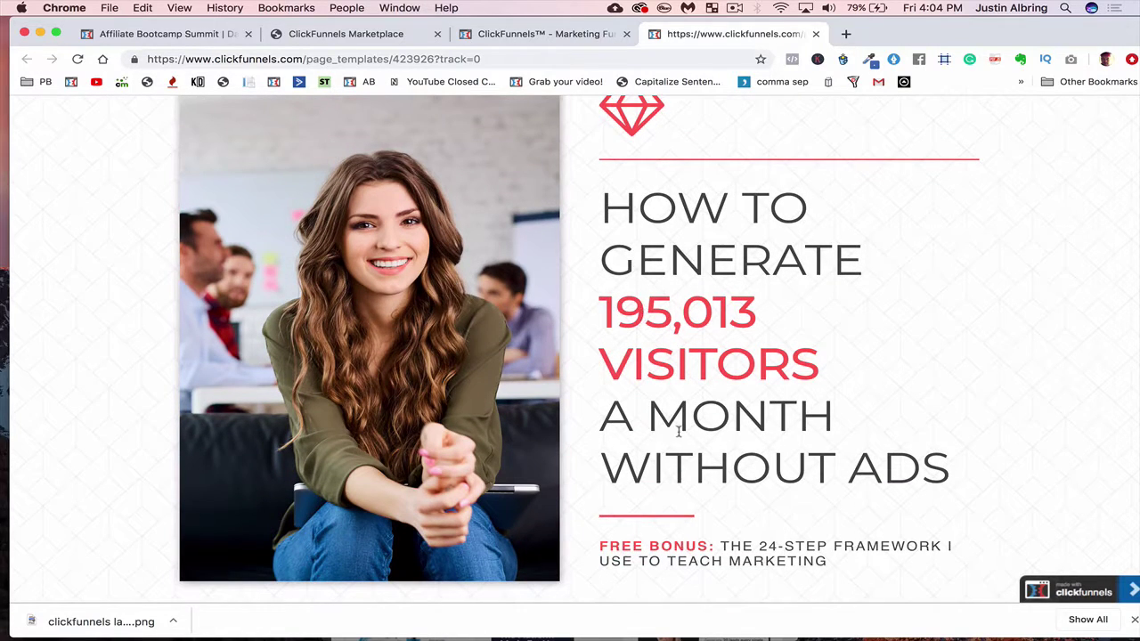
# - Examine the opt-in popup behind the preview page's "watch now" call to action, and close the popup
pyautogui.scroll(-2, 679, 432)
pyautogui.click(695, 557)
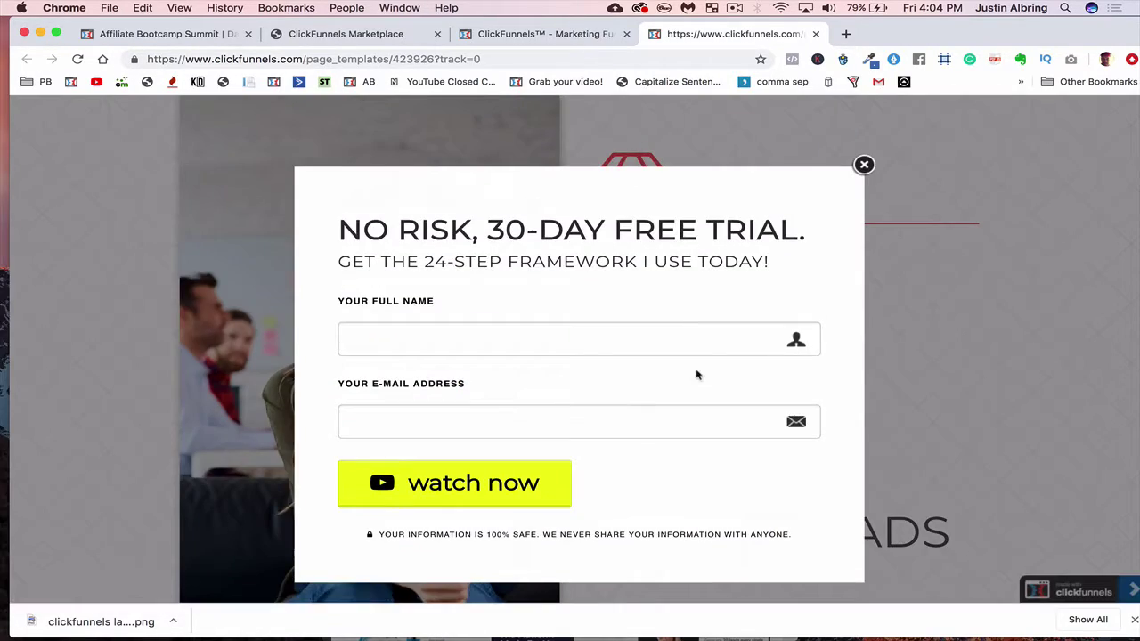
pyautogui.click(862, 166)
pyautogui.scroll(-2, 802, 387)
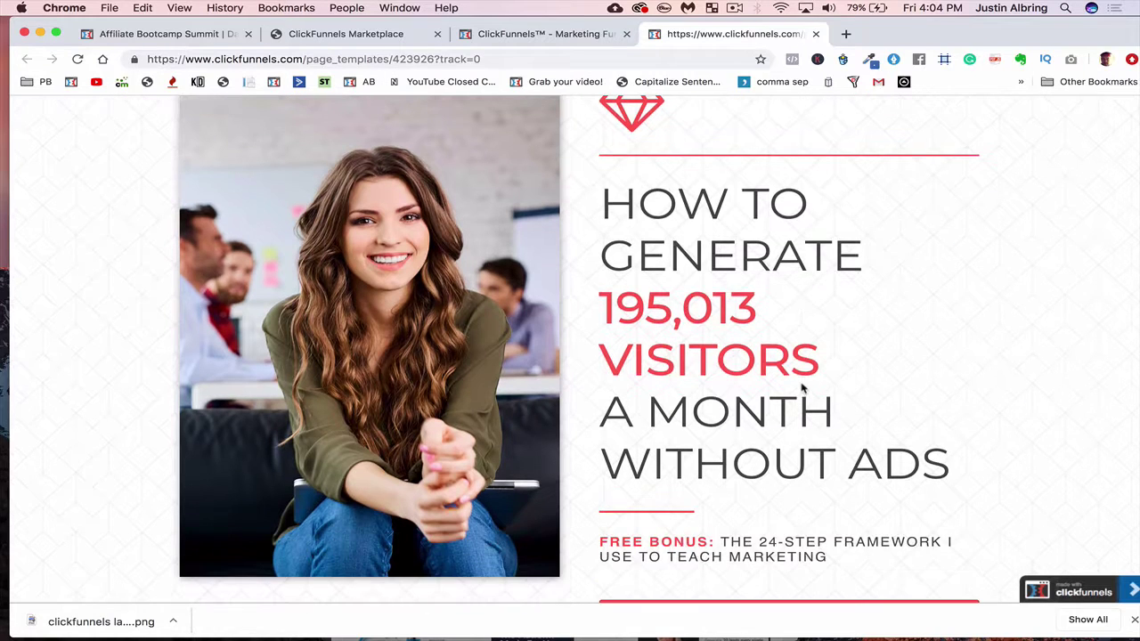
pyautogui.scroll(-2, 731, 401)
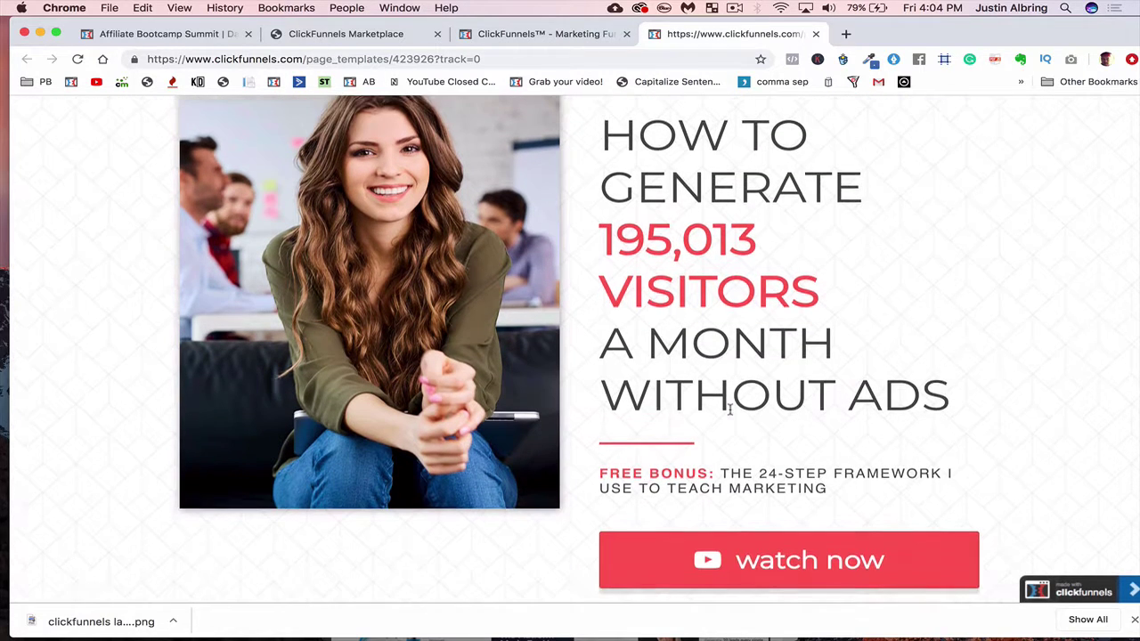
pyautogui.click(723, 550)
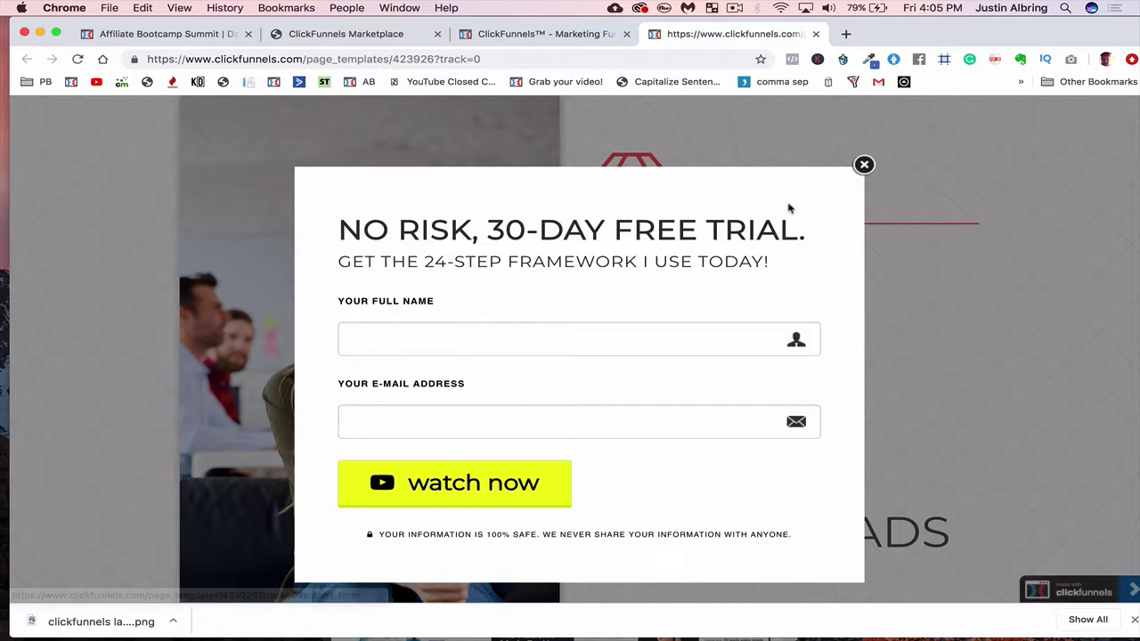
pyautogui.click(864, 164)
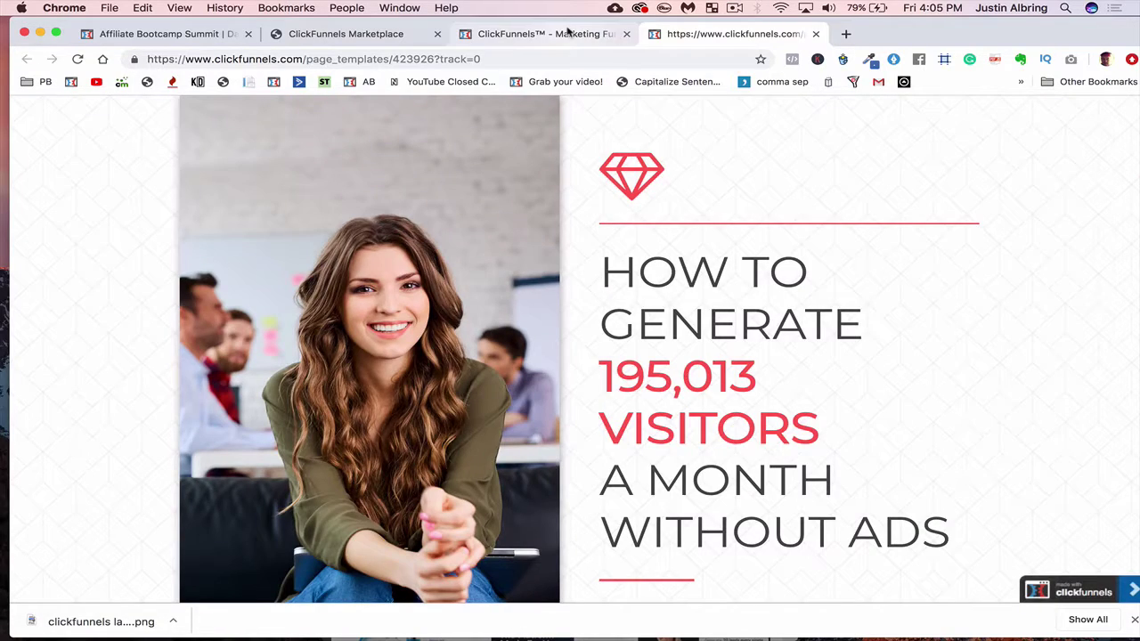
# - Return to the template gallery, preview Mother Funnel Squeeze Page - 8 and examine the page down to its footer
pyautogui.click(568, 32)
pyautogui.scroll(-5, 590, 271)
pyautogui.moveTo(512, 278)
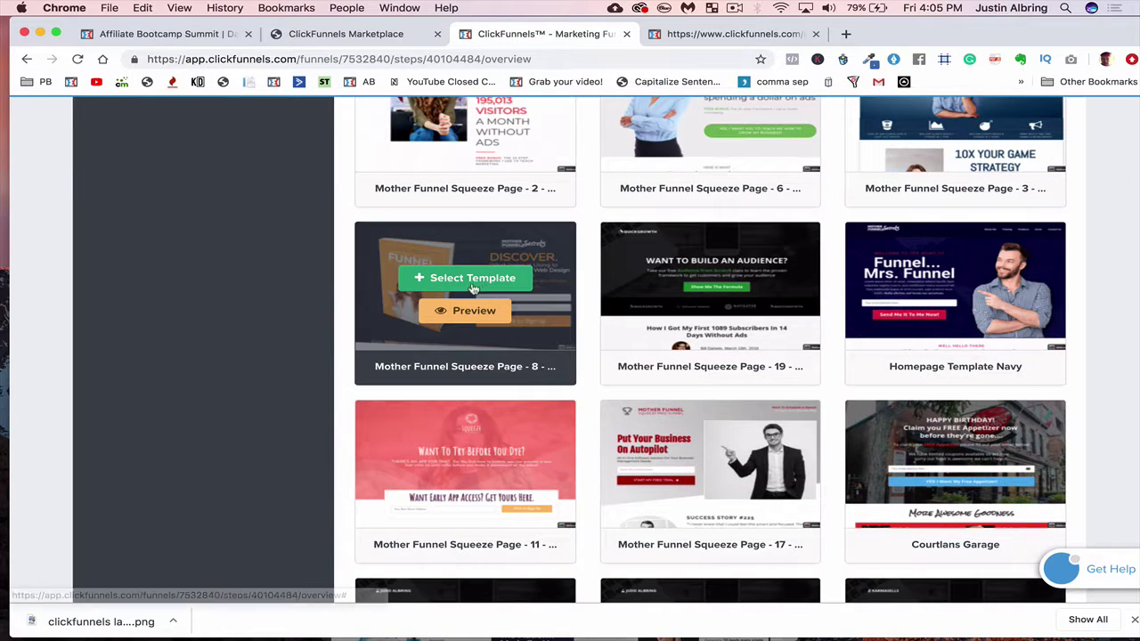
pyautogui.click(444, 314)
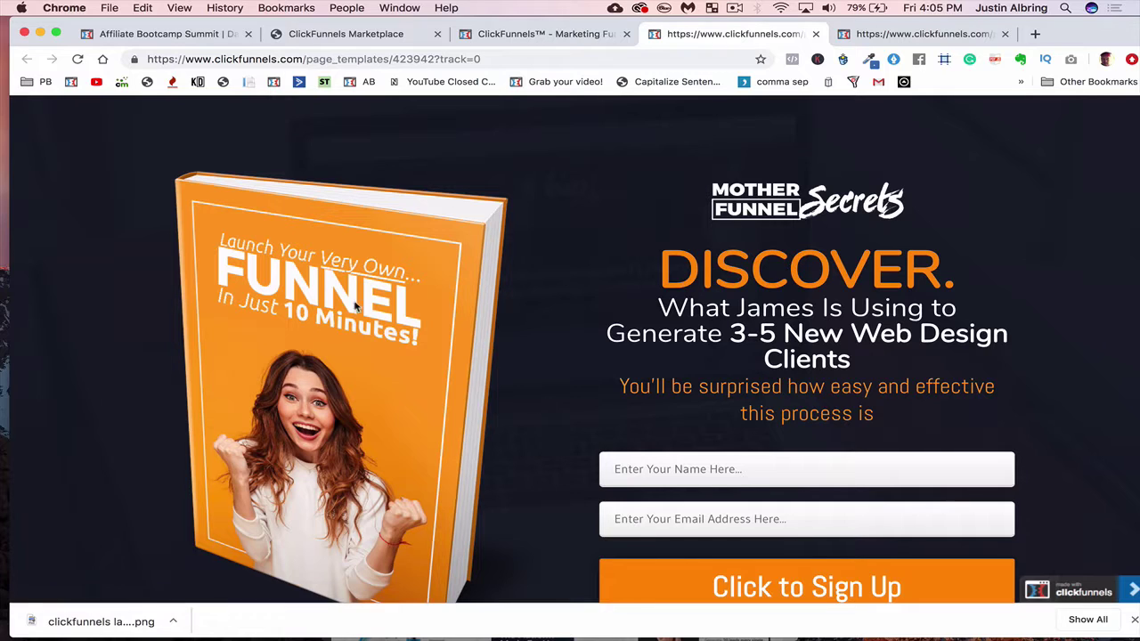
pyautogui.scroll(-3, 534, 435)
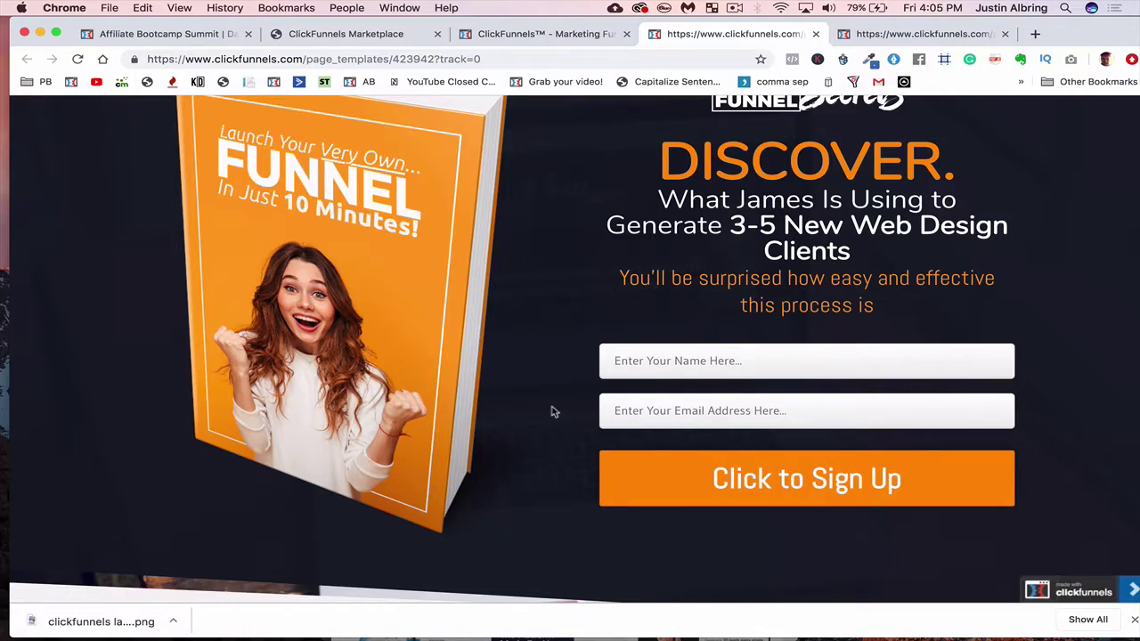
pyautogui.scroll(-10, 553, 411)
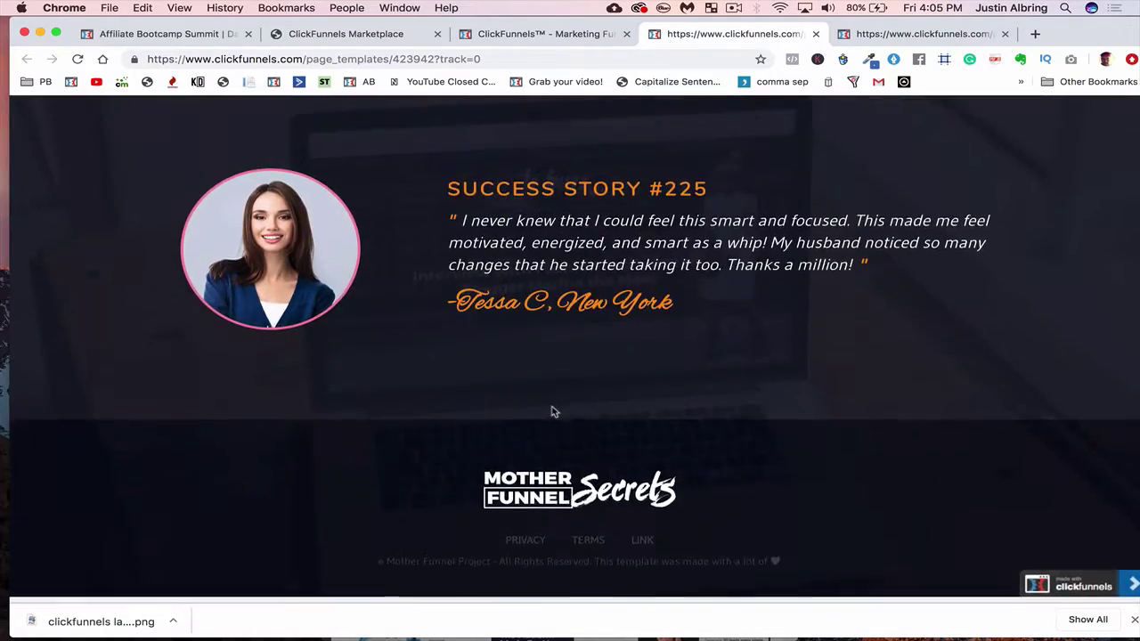
pyautogui.scroll(3, 552, 412)
# - Return to the template gallery, find Mother Funnel Squeeze Page - 22 and open its preview
pyautogui.click(521, 34)
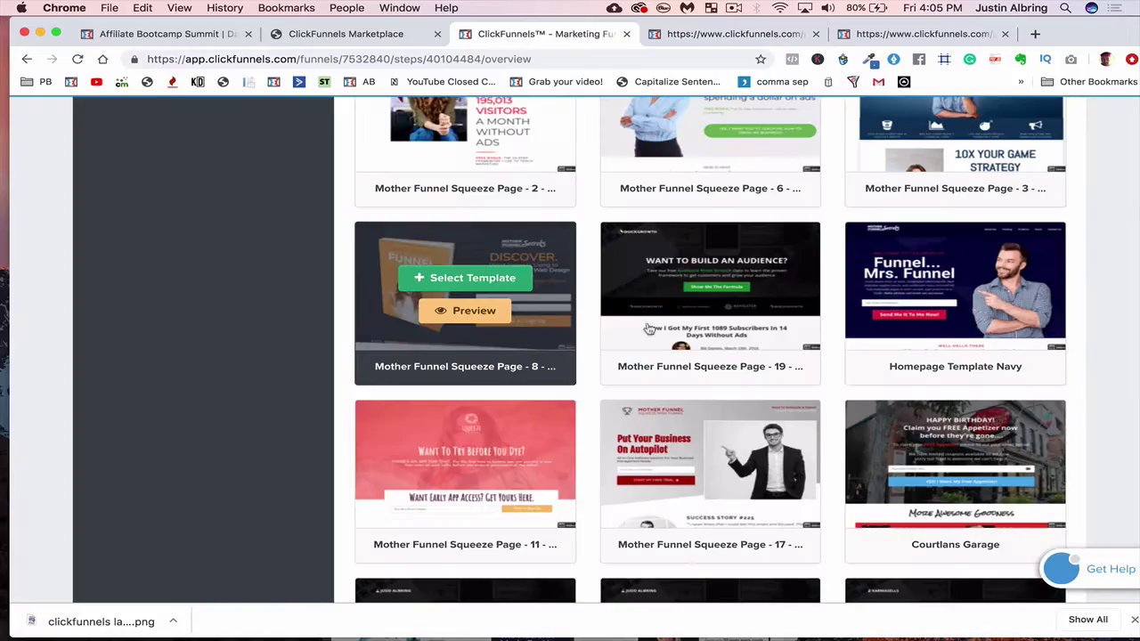
pyautogui.scroll(-5, 708, 431)
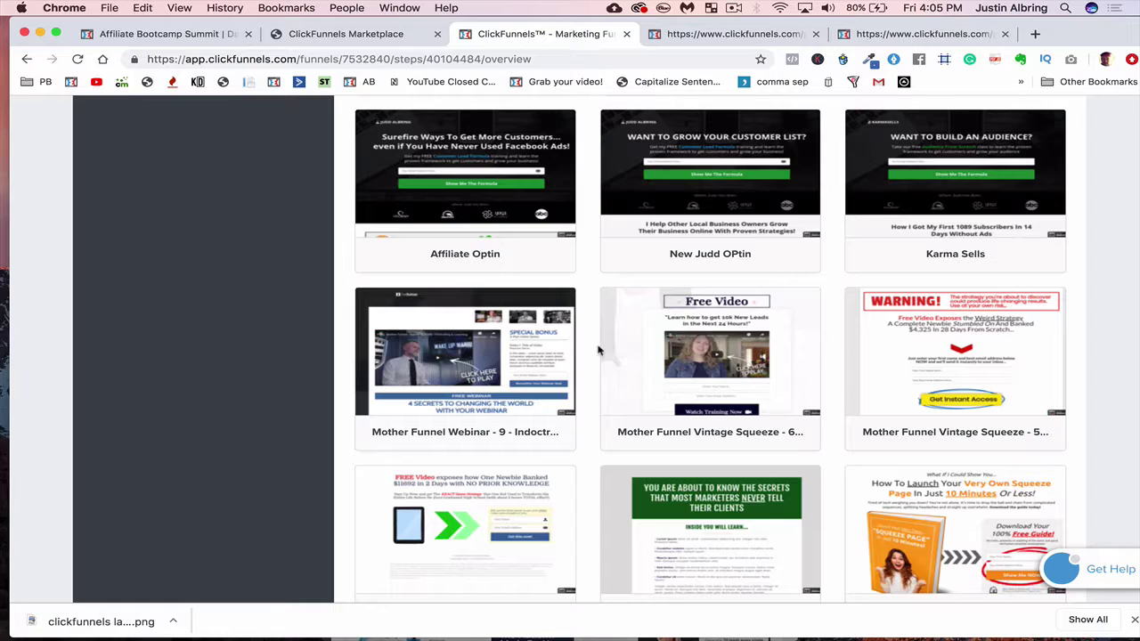
pyautogui.scroll(-3, 599, 350)
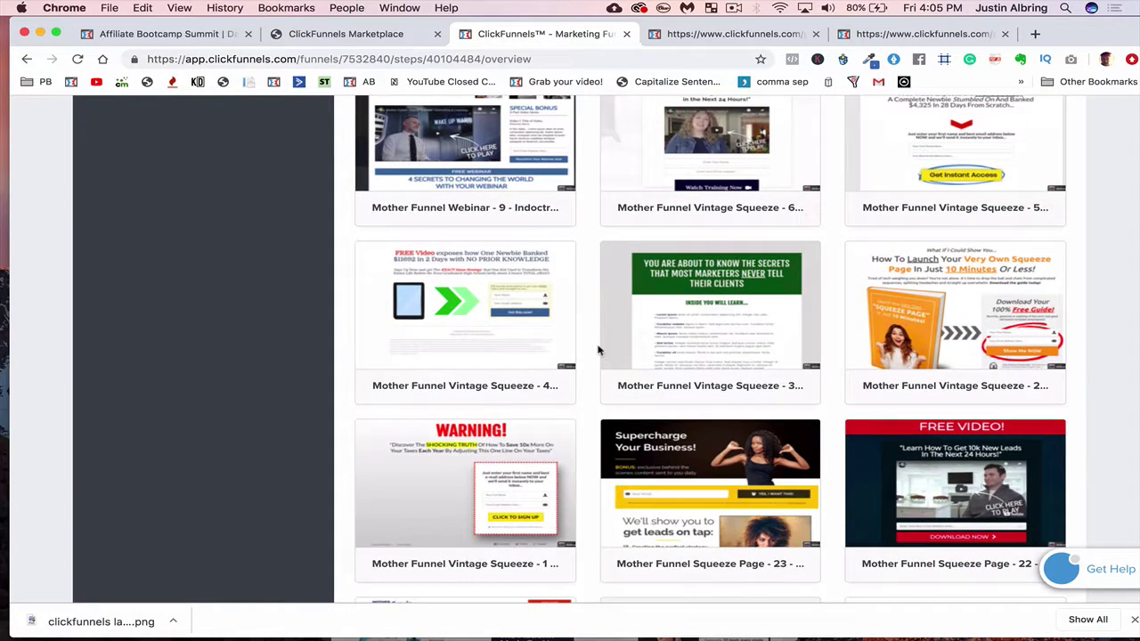
pyautogui.scroll(-2, 599, 349)
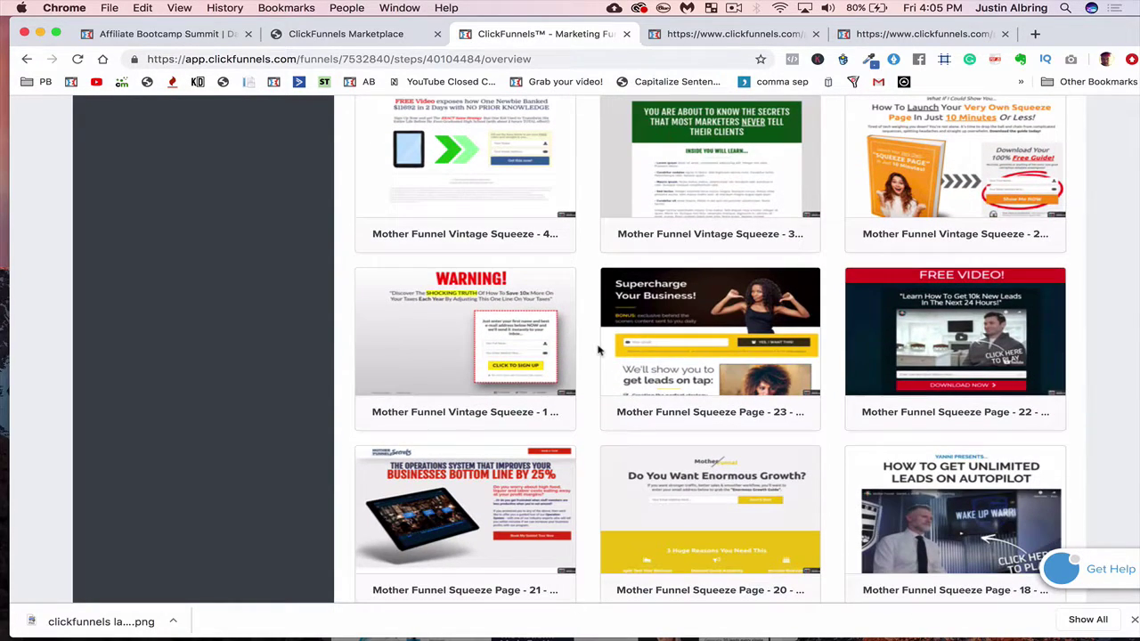
pyautogui.moveTo(901, 326)
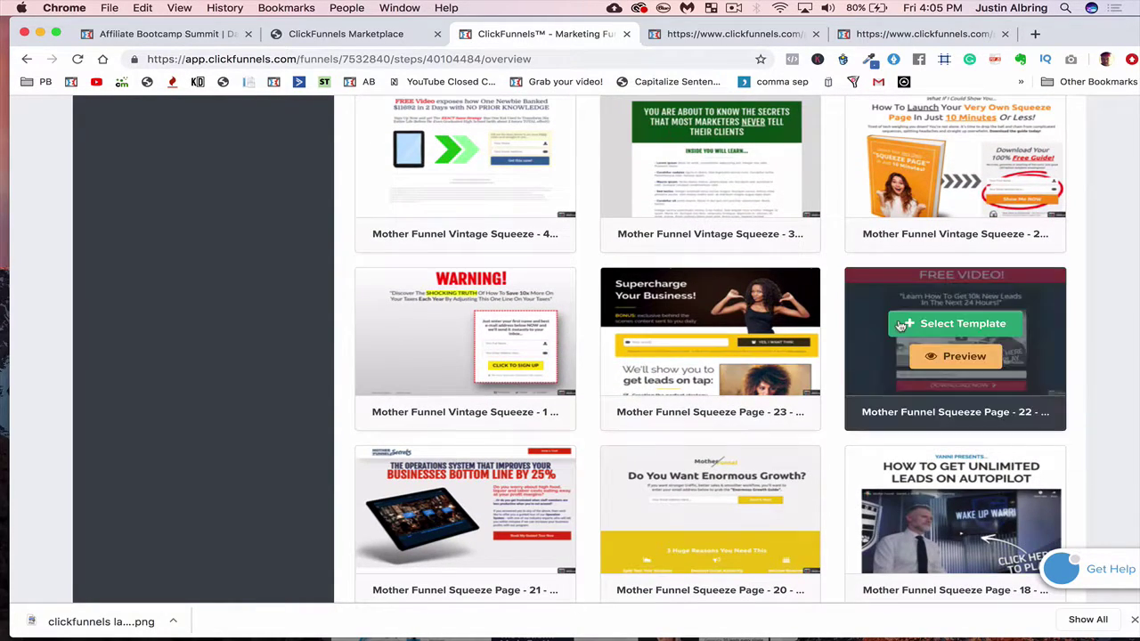
pyautogui.click(937, 355)
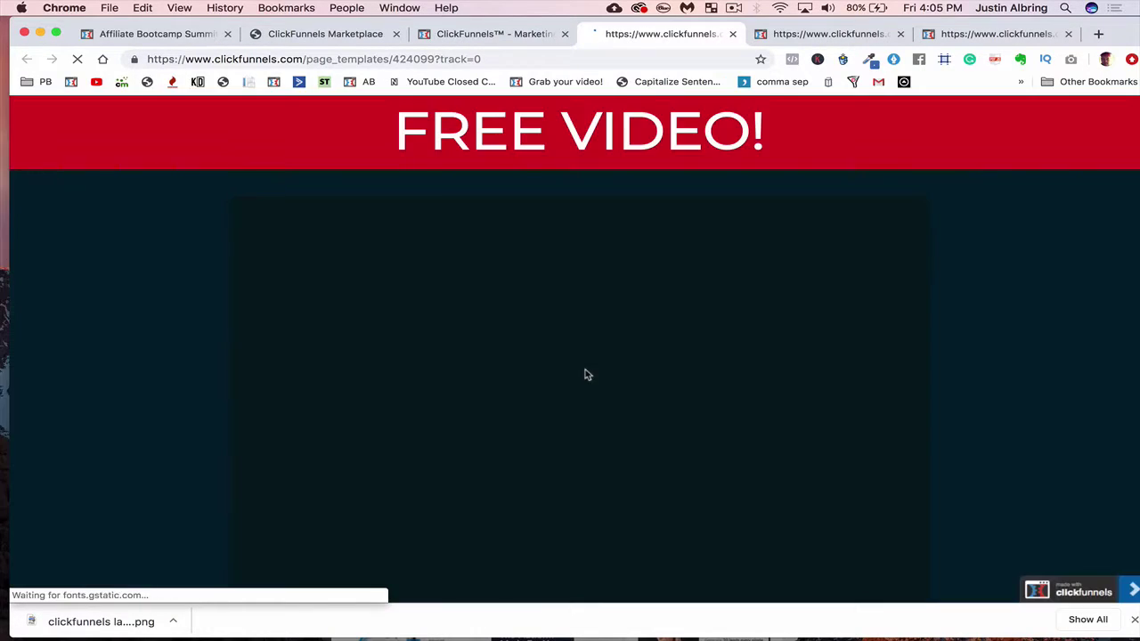
# - Play the preview page's video, mute the sound, and examine the headline, email field and download call to action
pyautogui.scroll(-3, 672, 418)
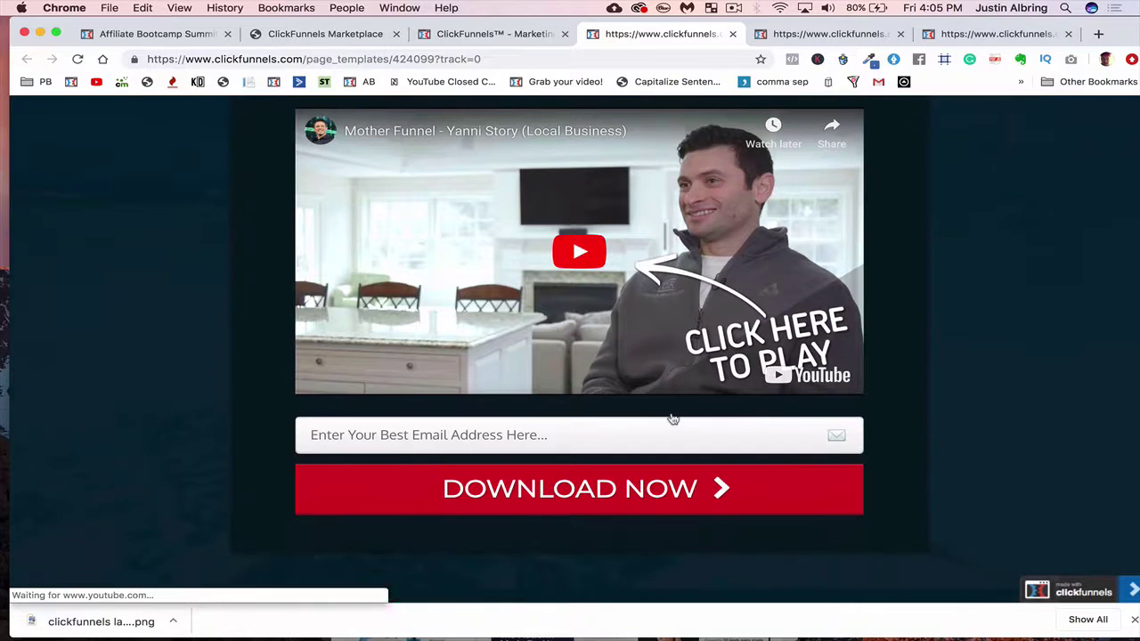
pyautogui.scroll(1, 582, 330)
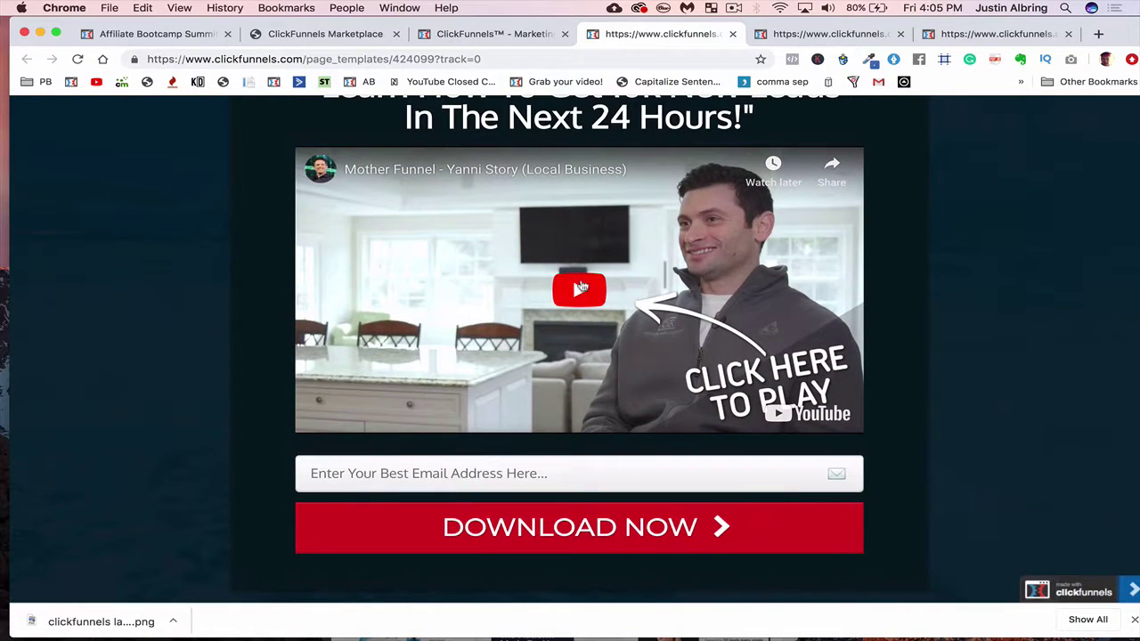
pyautogui.click(580, 286)
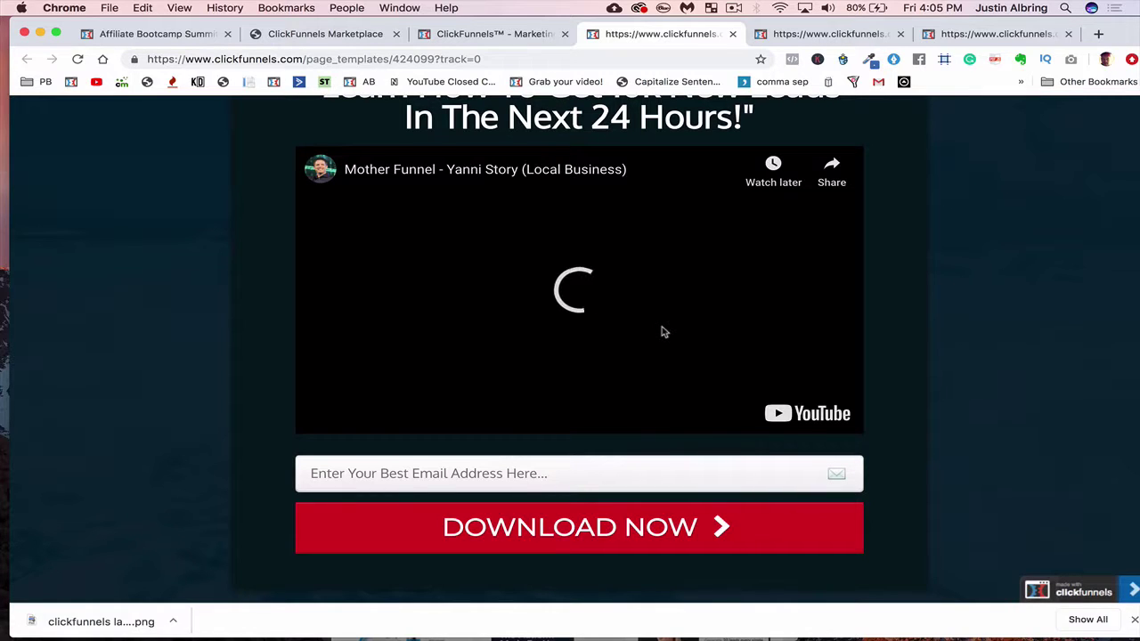
pyautogui.scroll(2, 662, 331)
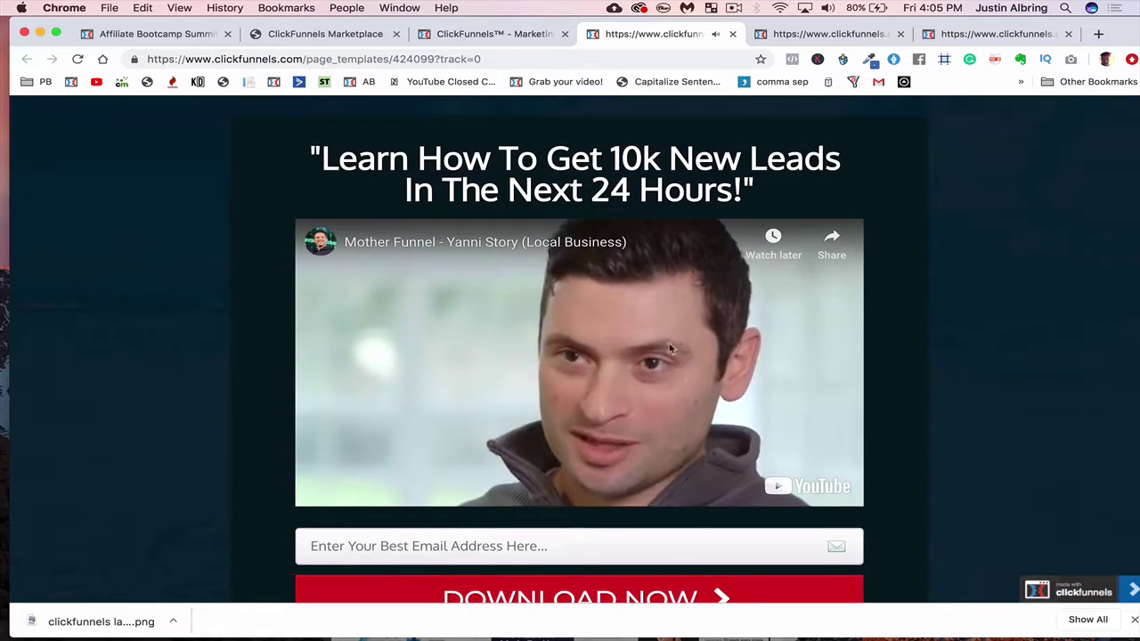
pyautogui.press('XF86AudioMute')
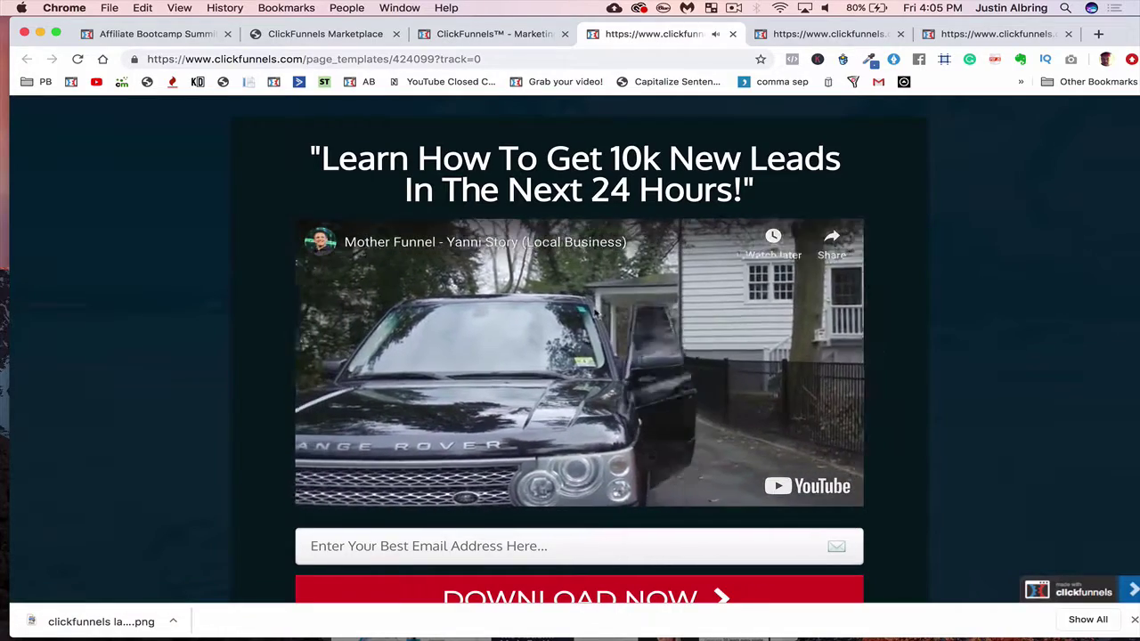
pyautogui.scroll(-1, 611, 372)
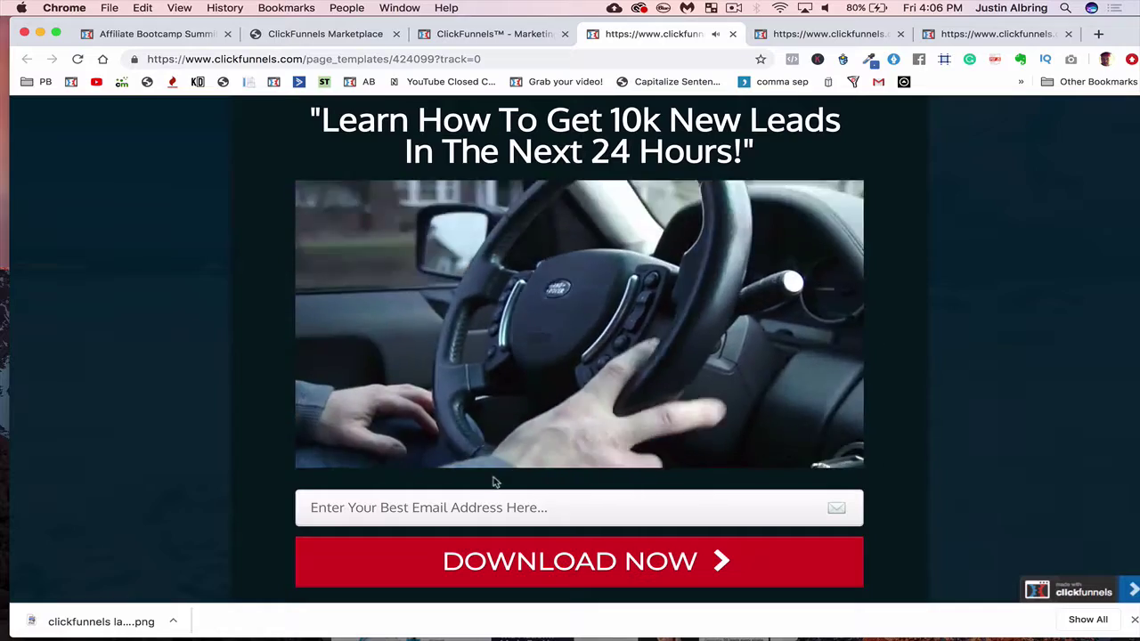
pyautogui.scroll(1, 549, 381)
pyautogui.scroll(-1, 548, 381)
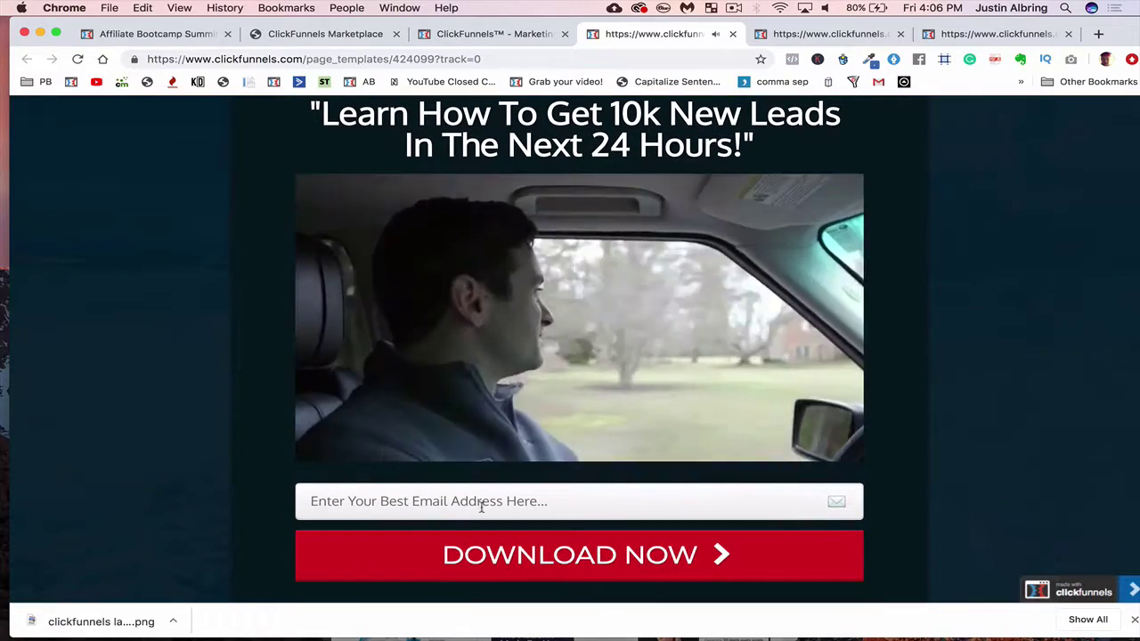
# - Close the video squeeze page preview, preview Mother Funnel Squeeze Page - 9 and examine its optin form and founder section
pyautogui.click(733, 34)
pyautogui.scroll(-5, 622, 394)
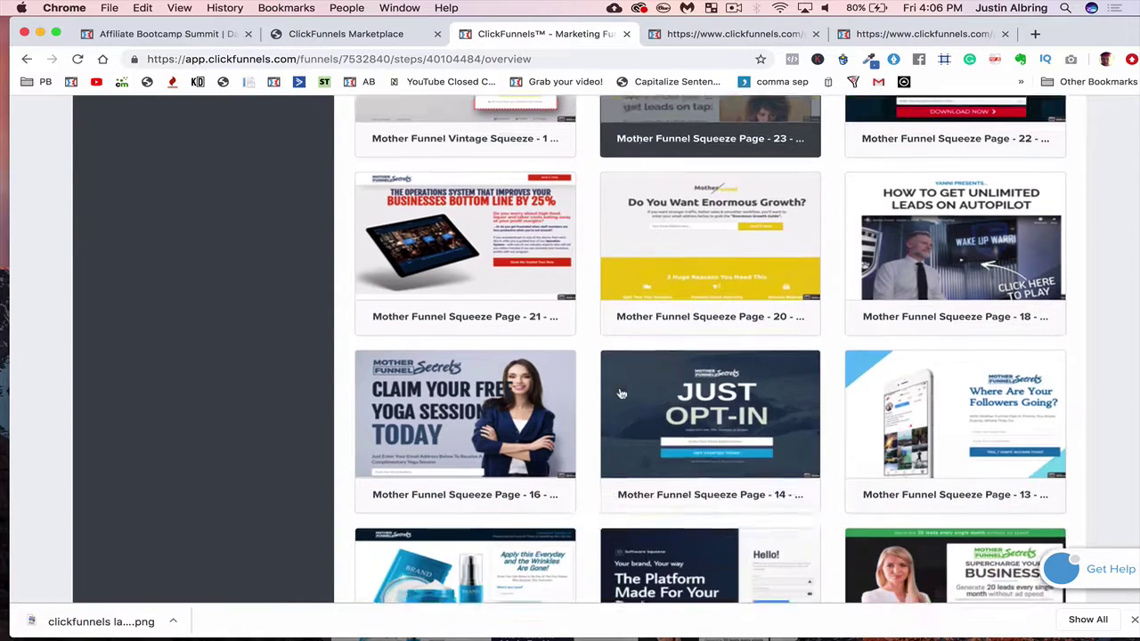
pyautogui.scroll(-3, 575, 417)
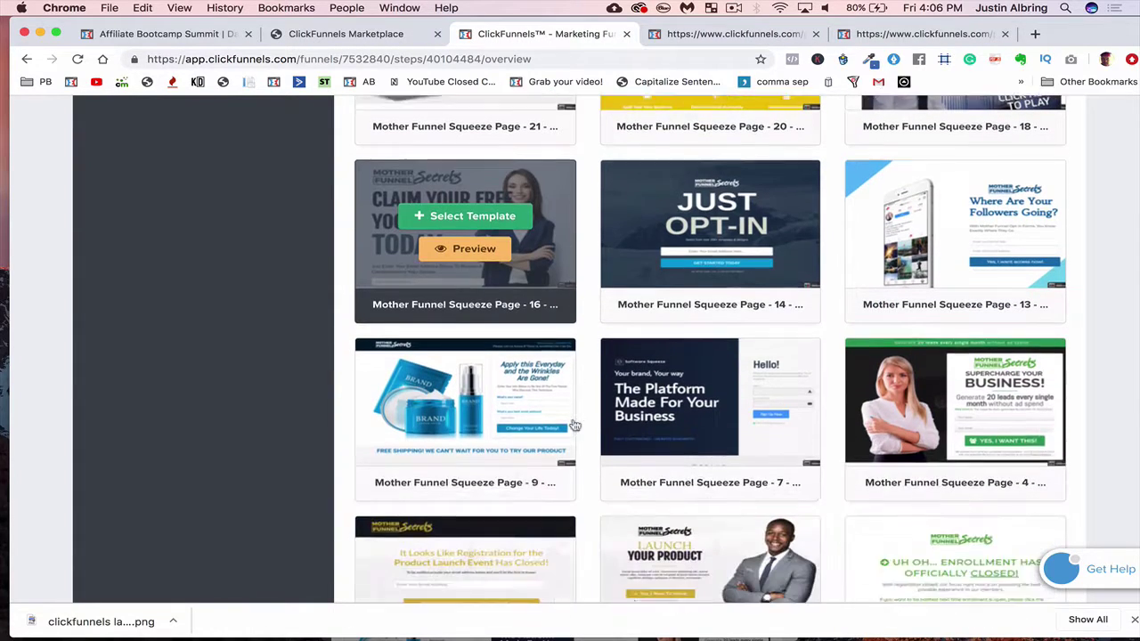
pyautogui.click(462, 387)
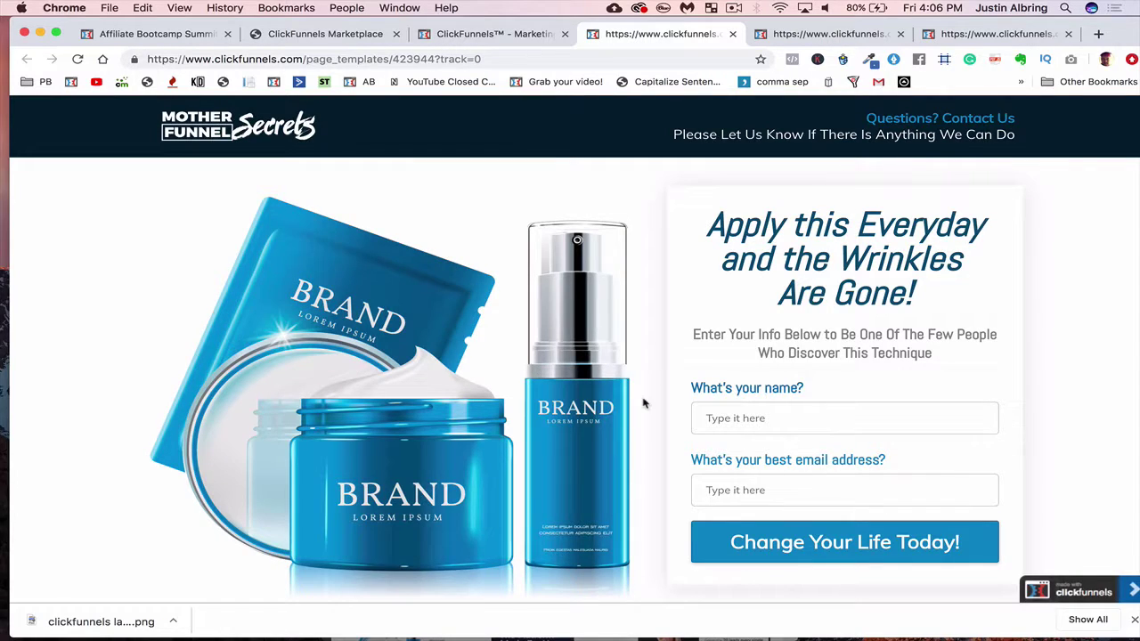
pyautogui.scroll(-6, 642, 401)
pyautogui.scroll(-3, 644, 404)
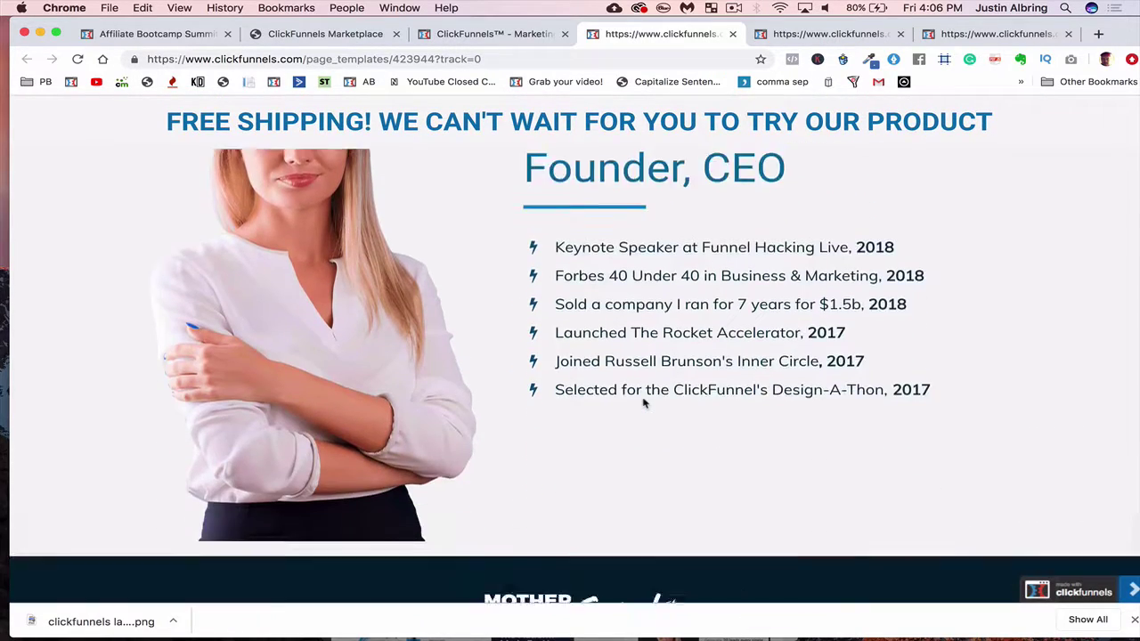
pyautogui.scroll(5, 644, 404)
pyautogui.scroll(5, 644, 404)
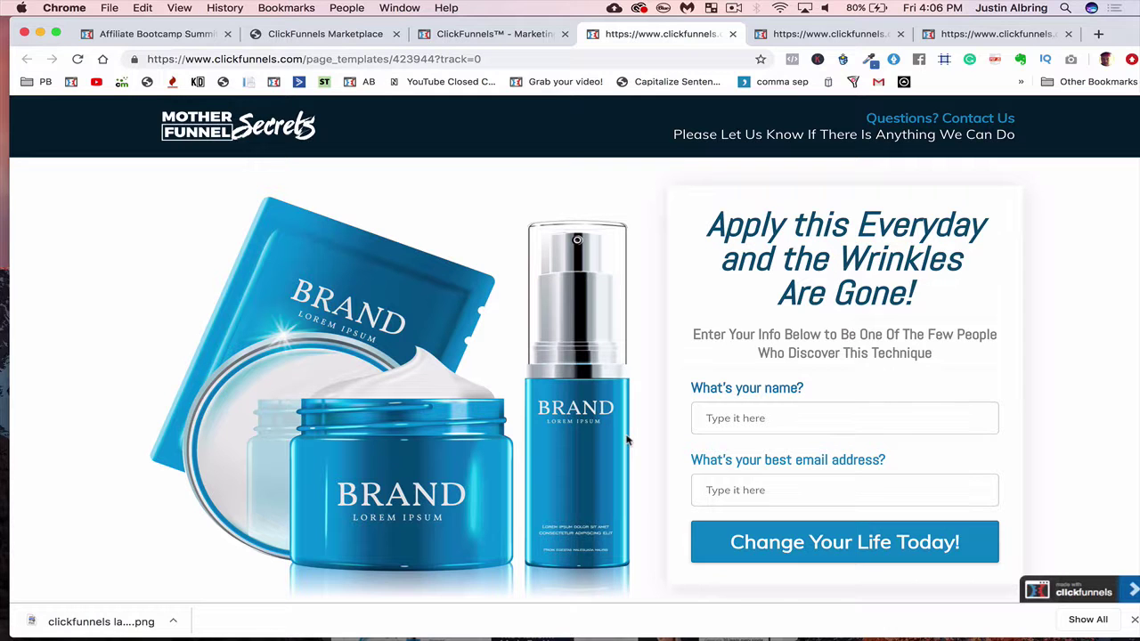
# - Return to the template gallery and browse the remaining Email Optin templates, including the Mother Funnel PLF FUNNEL designs
pyautogui.click(488, 36)
pyautogui.scroll(-3, 634, 410)
pyautogui.scroll(-4, 634, 409)
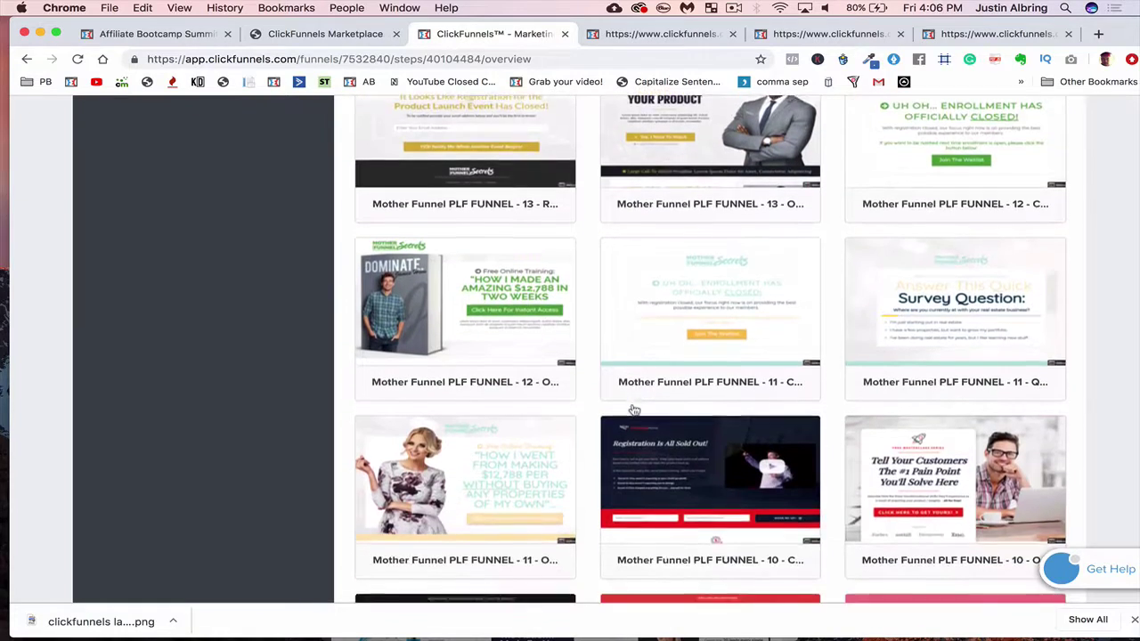
pyautogui.scroll(-8, 634, 410)
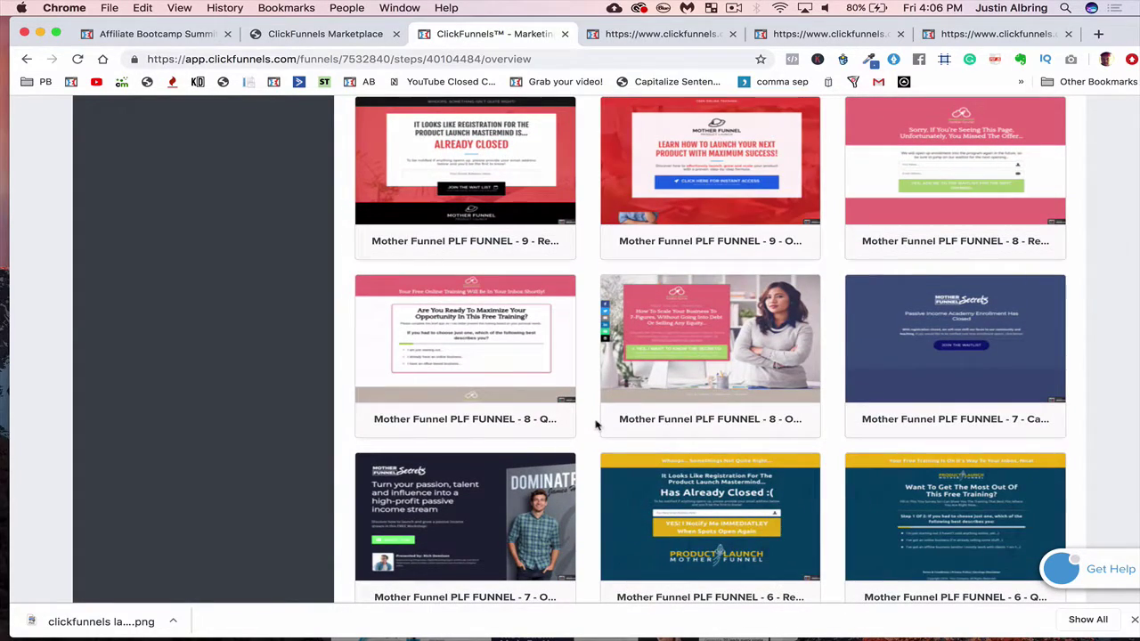
pyautogui.scroll(-8, 597, 426)
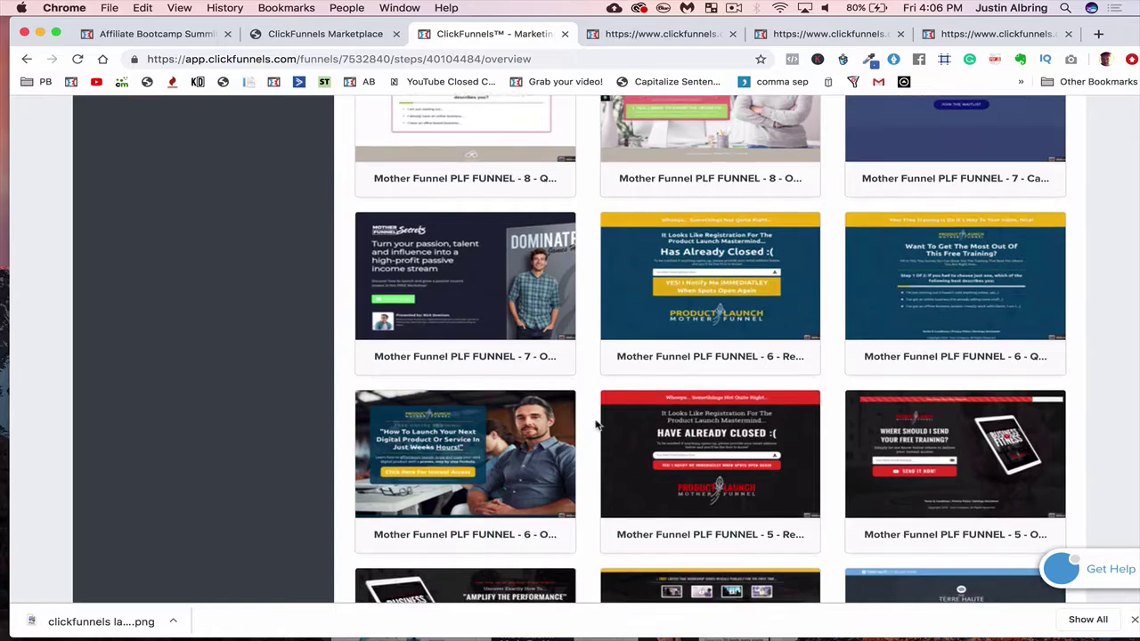
pyautogui.scroll(-3, 596, 426)
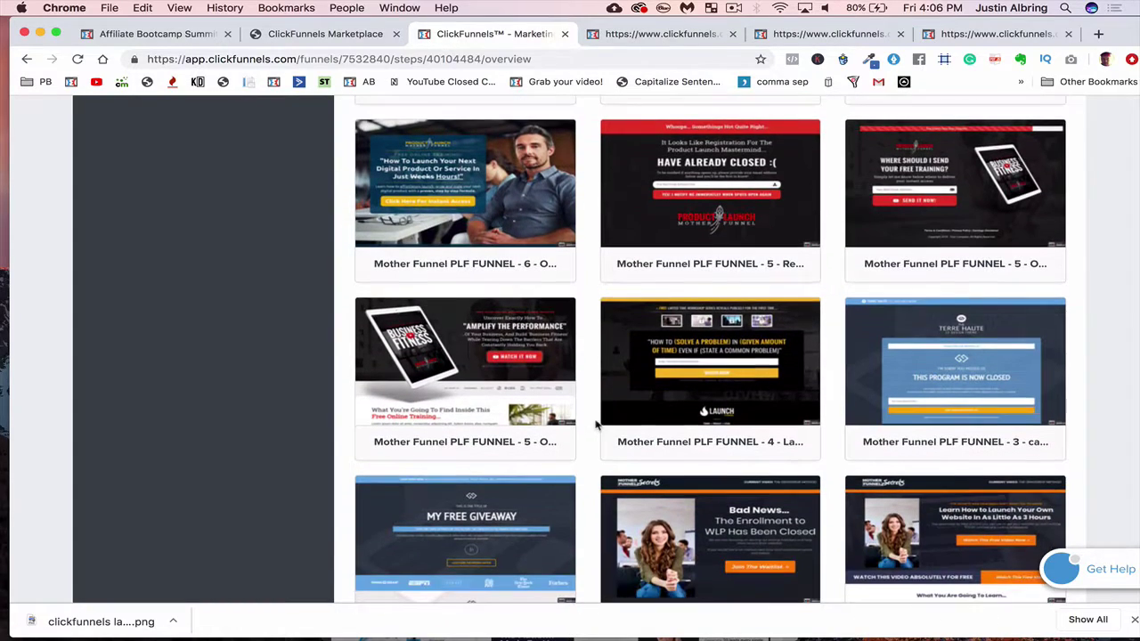
pyautogui.scroll(-6, 597, 425)
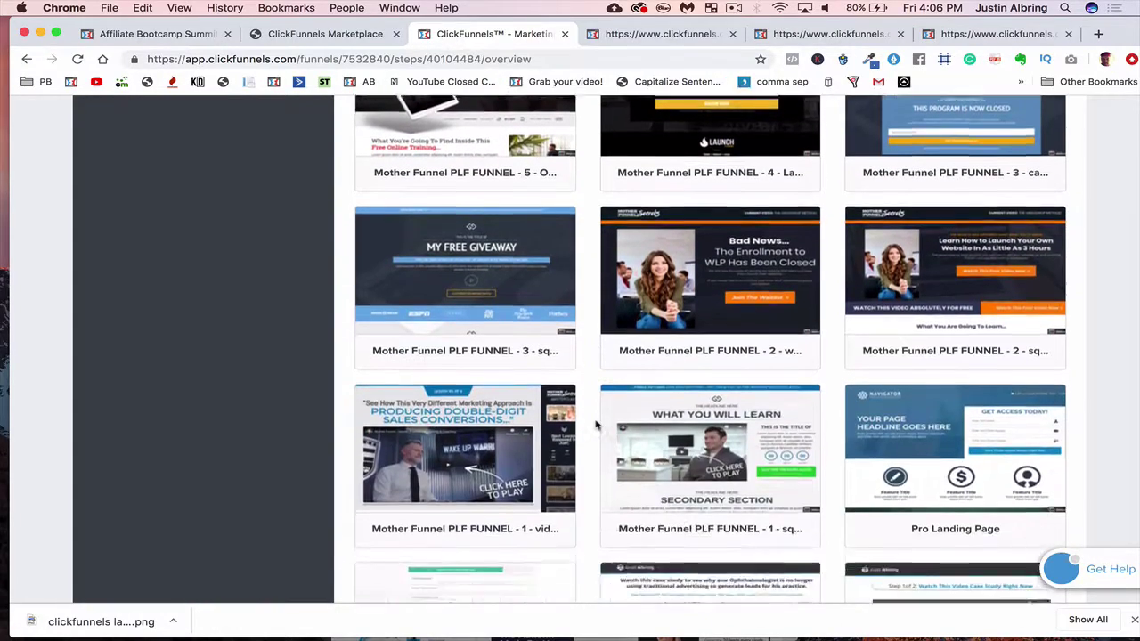
pyautogui.scroll(-4, 596, 426)
pyautogui.scroll(15, 597, 426)
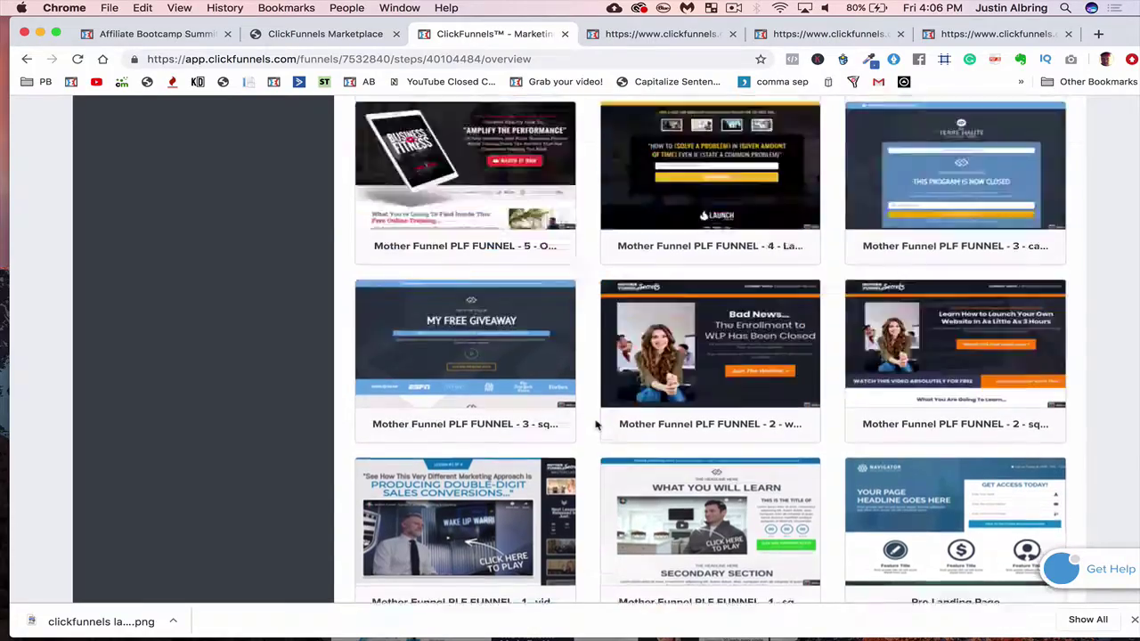
pyautogui.scroll(20, 597, 426)
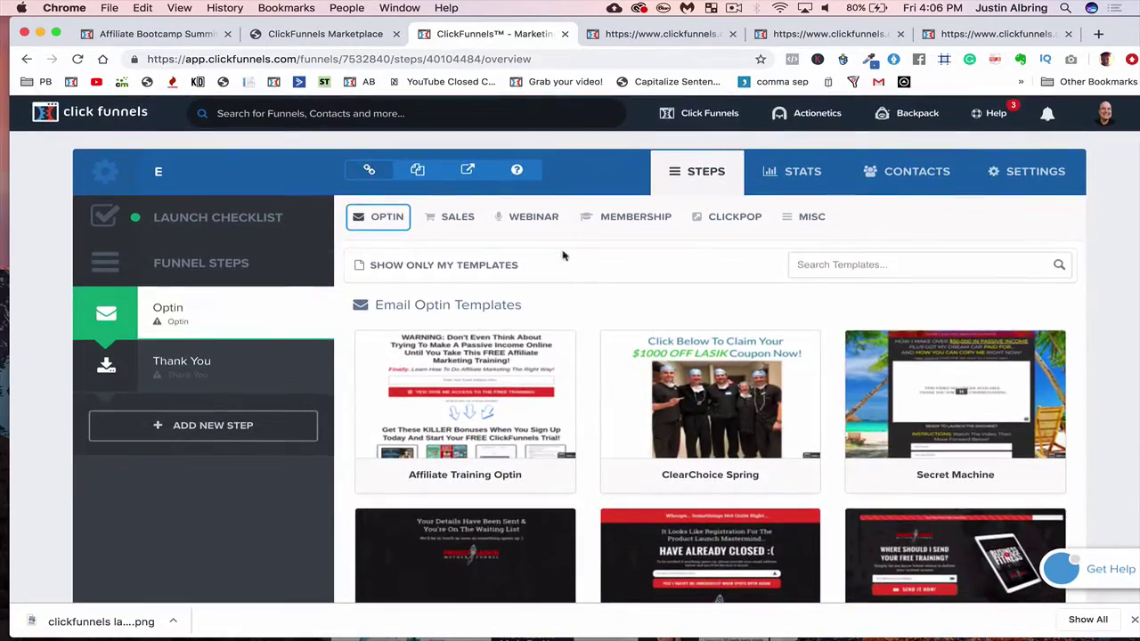
# - Check the Webinar template categories, and switch the gallery to the Sales Page templates
pyautogui.click(534, 220)
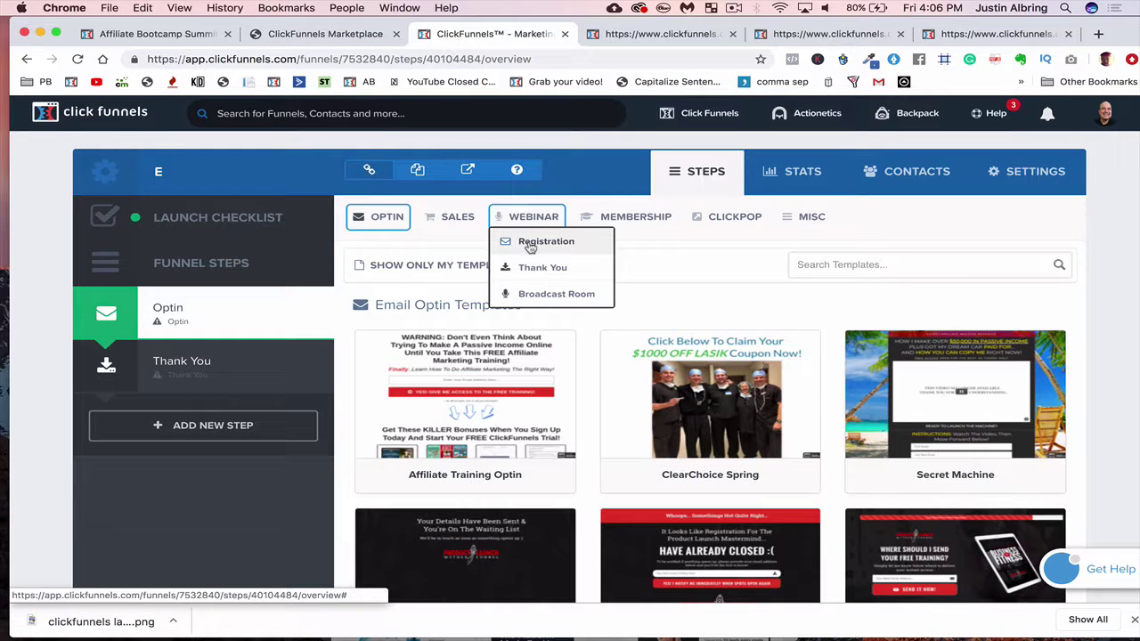
pyautogui.click(455, 224)
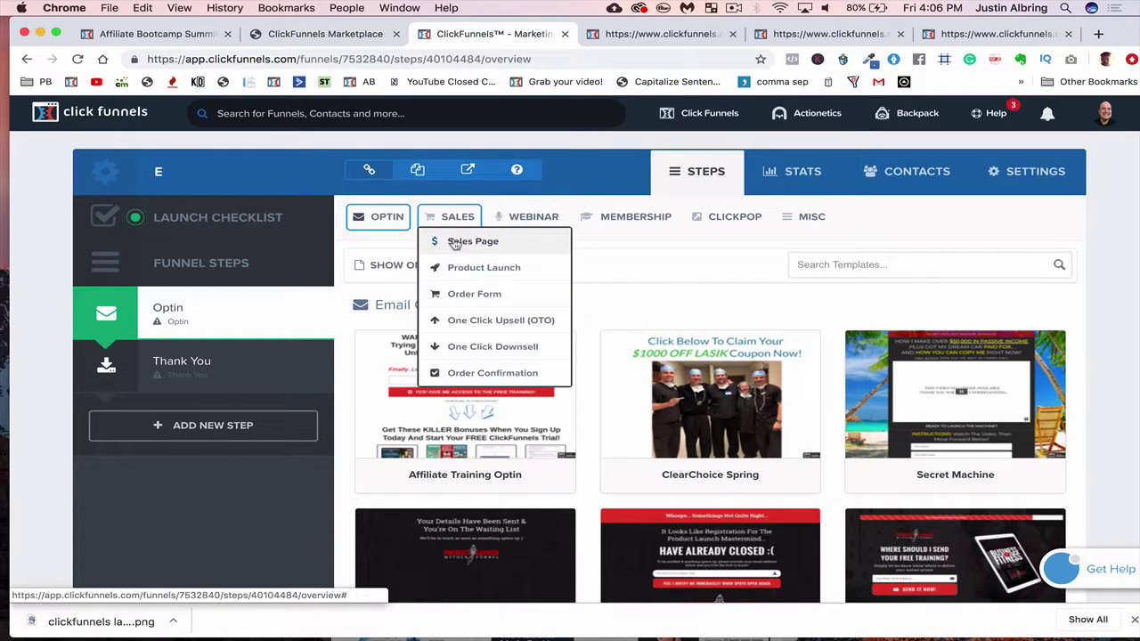
pyautogui.click(457, 242)
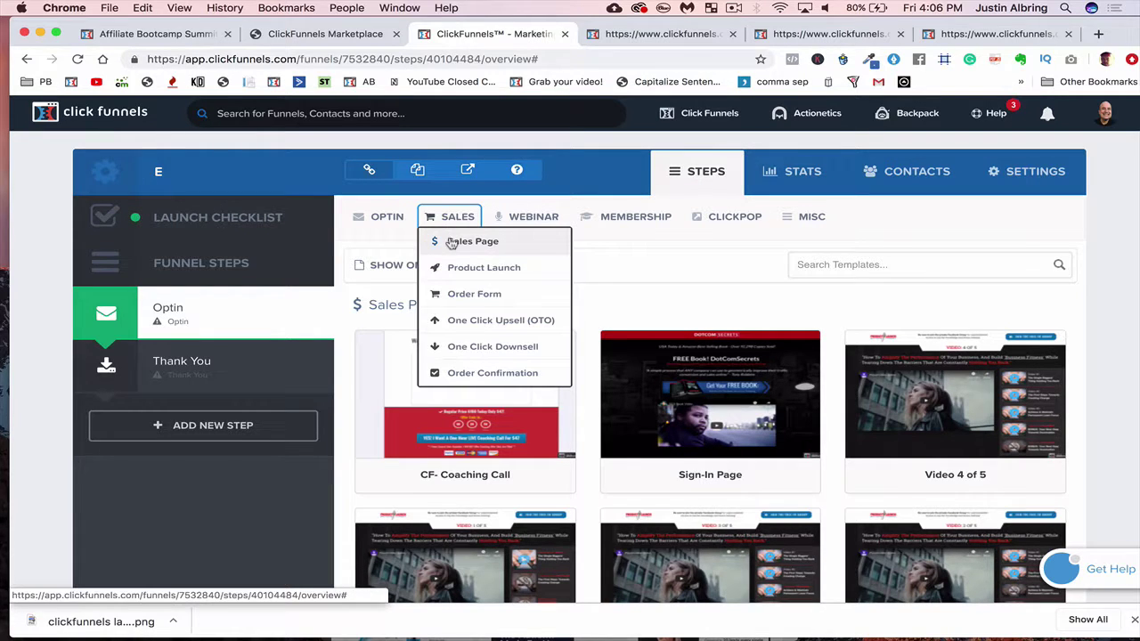
pyautogui.moveTo(561, 418)
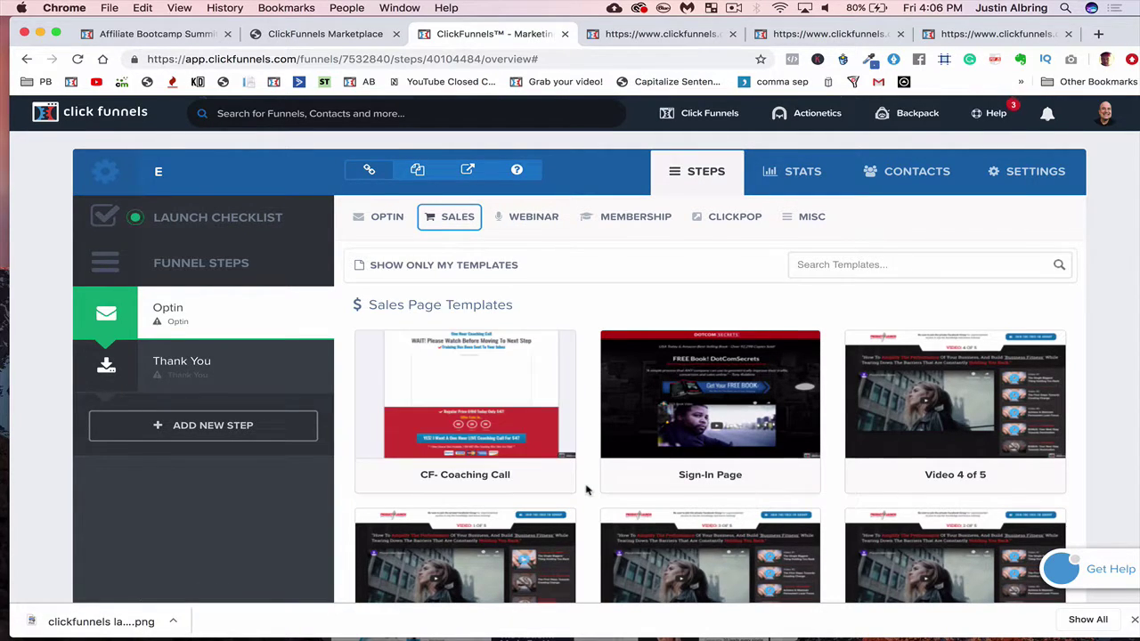
# - Browse the Sales Page Templates gallery through to its last design
pyautogui.scroll(-5, 585, 465)
pyautogui.scroll(-1, 586, 489)
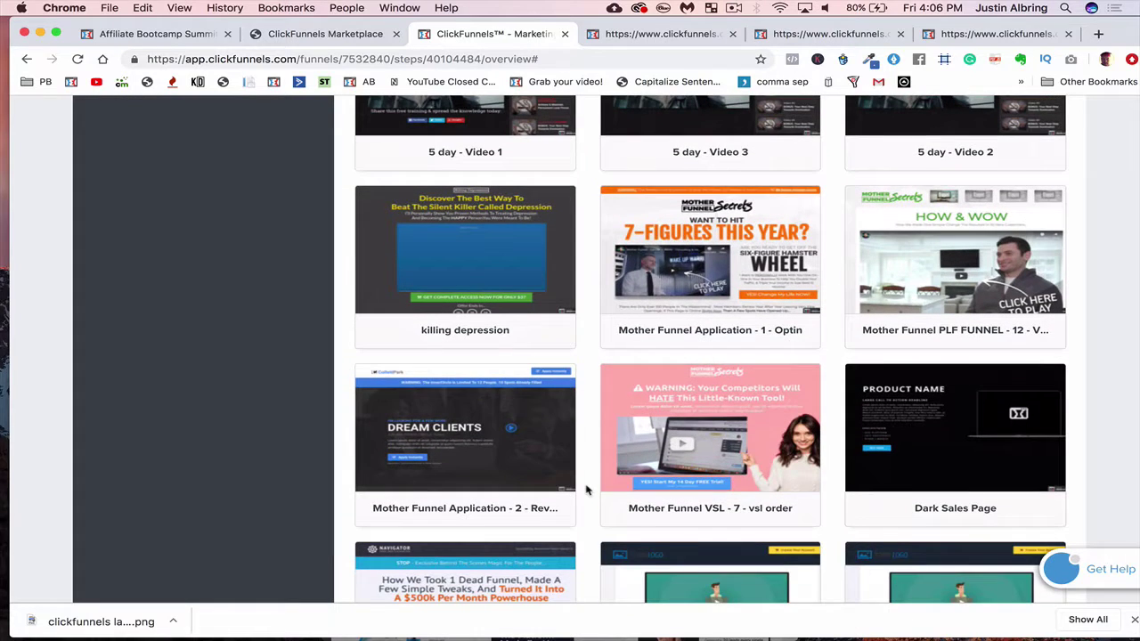
pyautogui.scroll(-1, 586, 489)
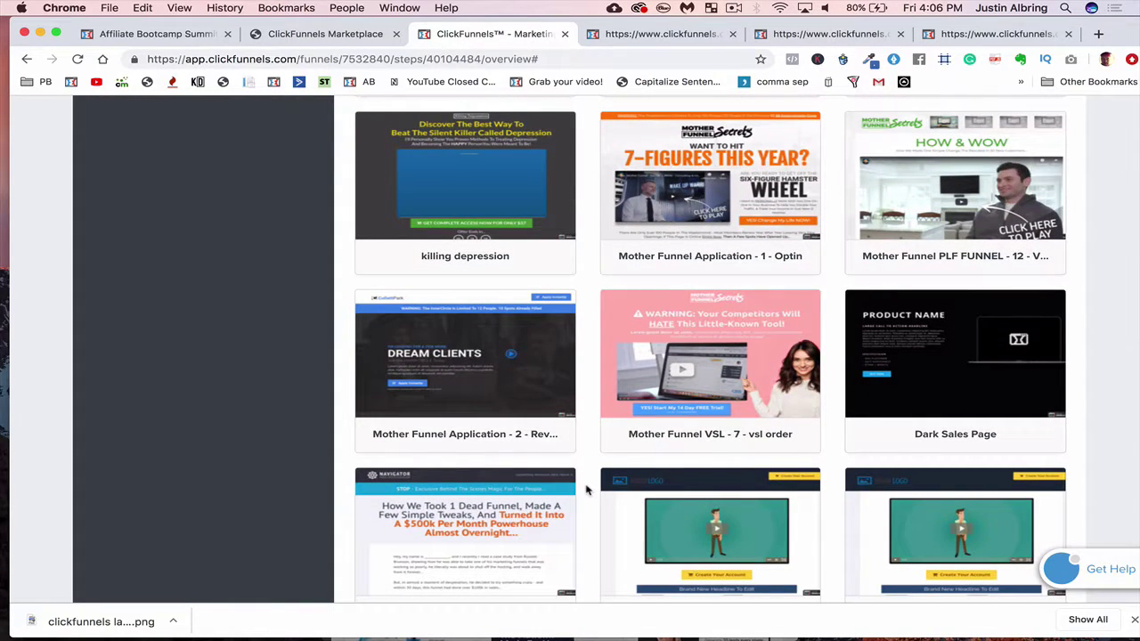
pyautogui.scroll(-1, 586, 489)
pyautogui.scroll(-3, 586, 489)
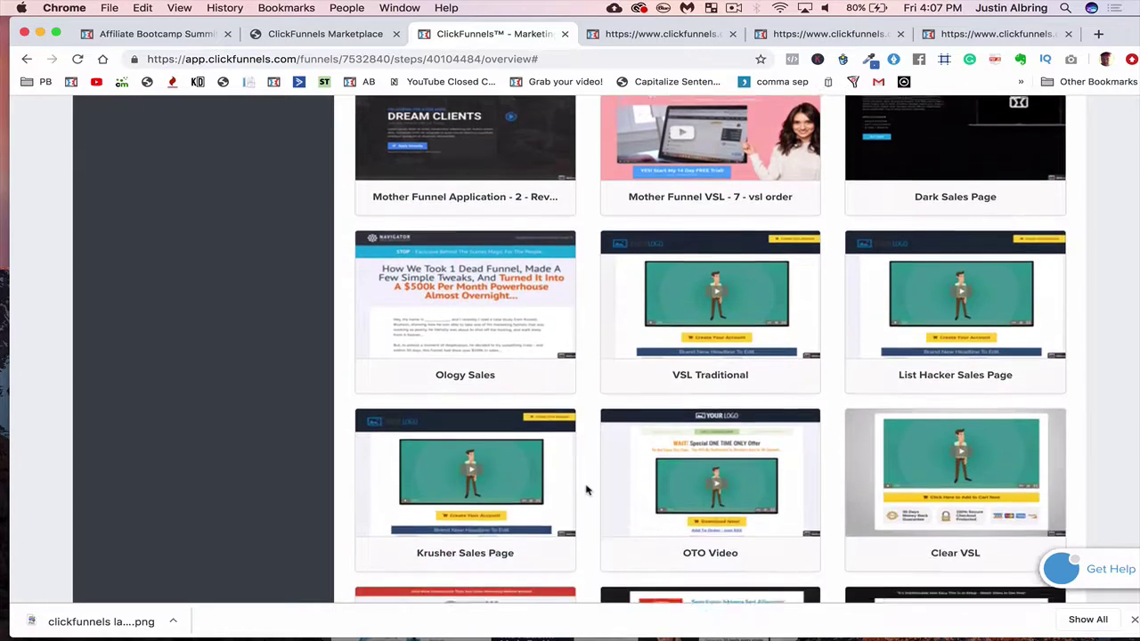
pyautogui.scroll(-5, 586, 489)
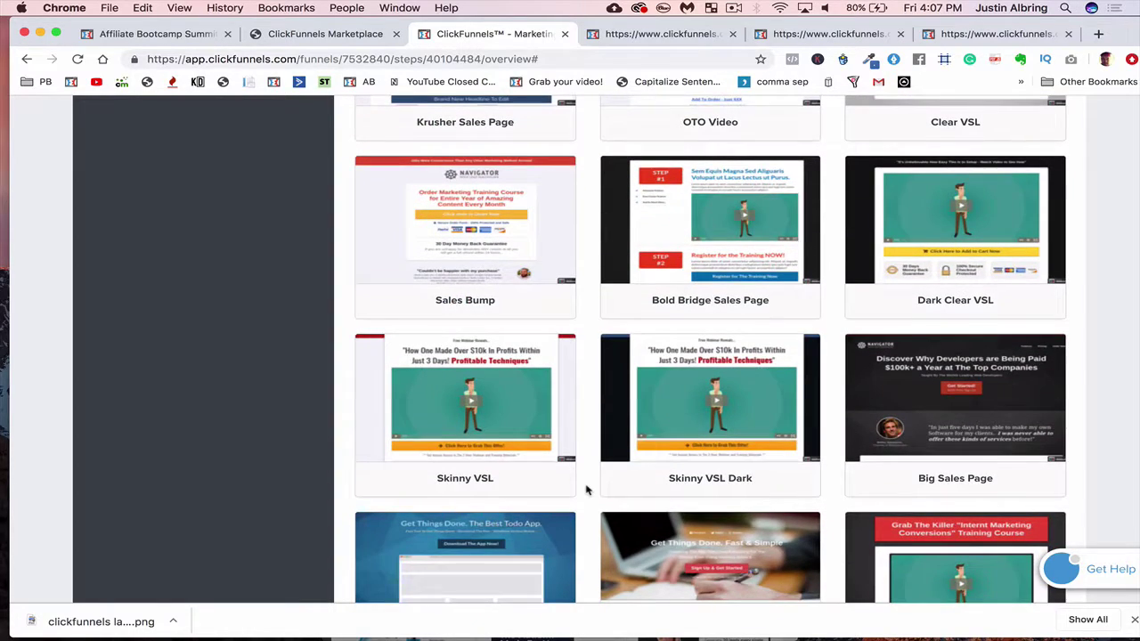
pyautogui.scroll(-7, 586, 489)
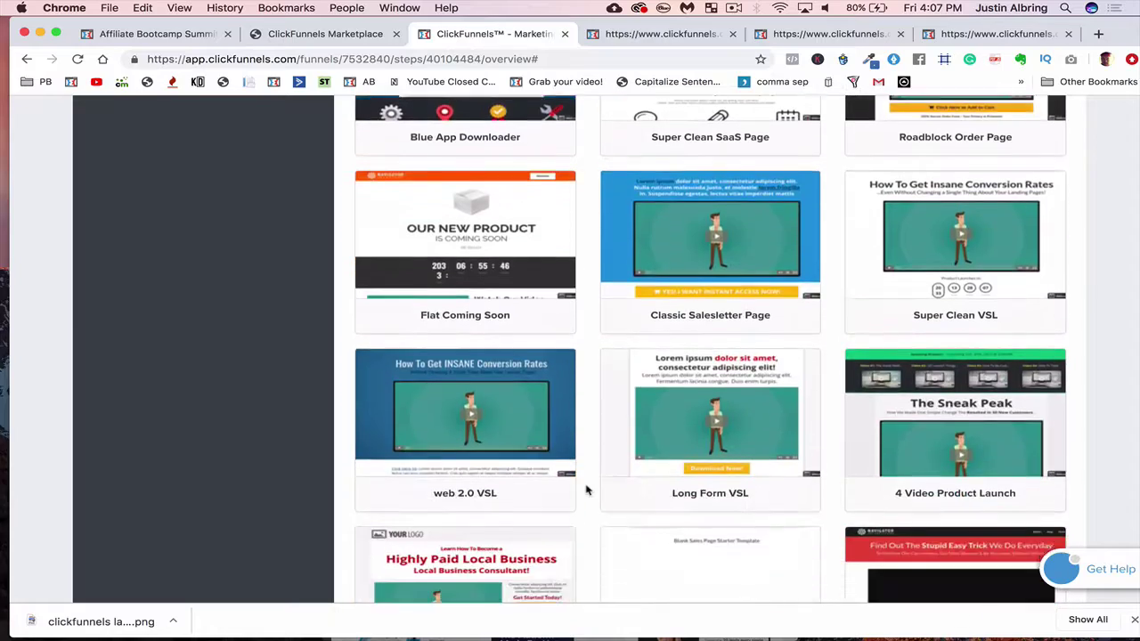
pyautogui.scroll(-6, 586, 489)
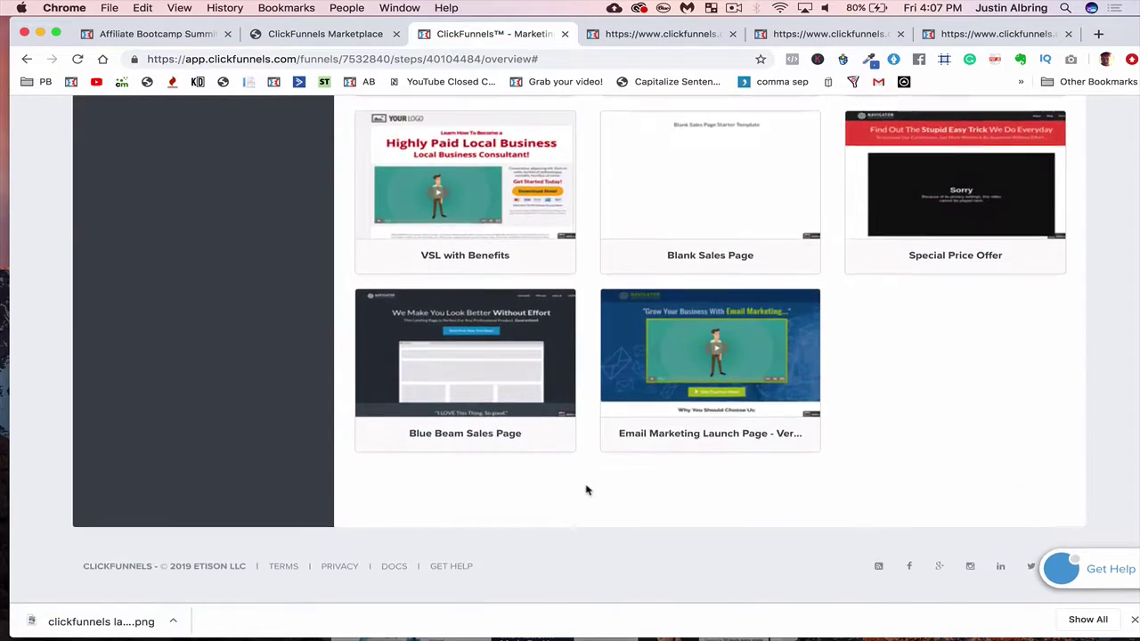
# - Switch the sales gallery to the Product Launch templates and browse the Mother Funnel PLF FUNNEL designs
pyautogui.scroll(20, 586, 489)
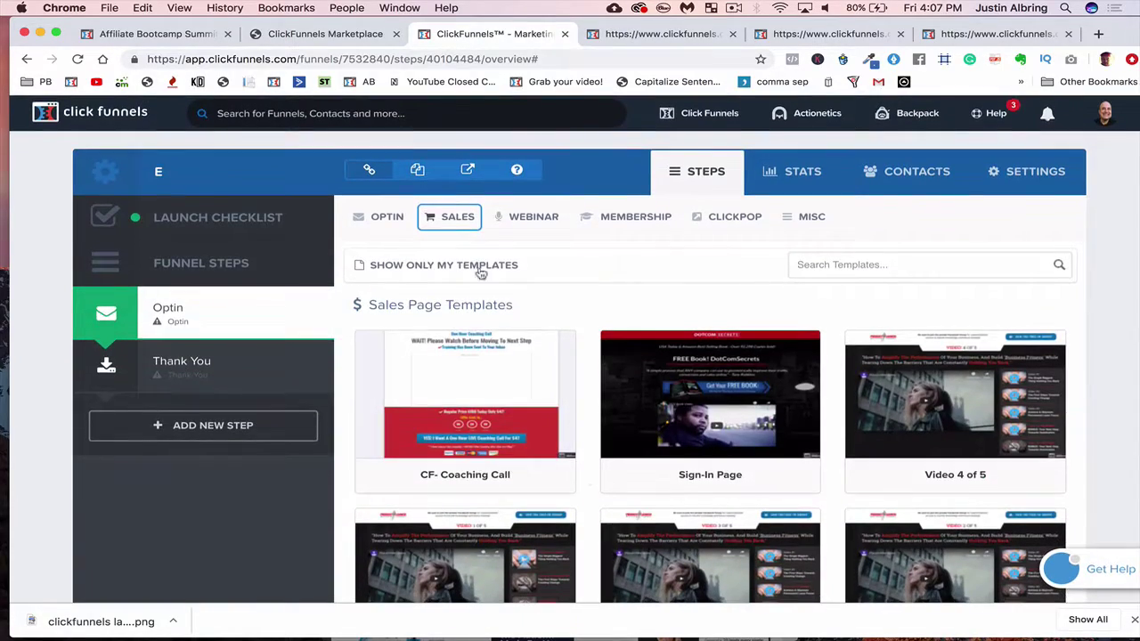
pyautogui.click(450, 216)
pyautogui.click(463, 267)
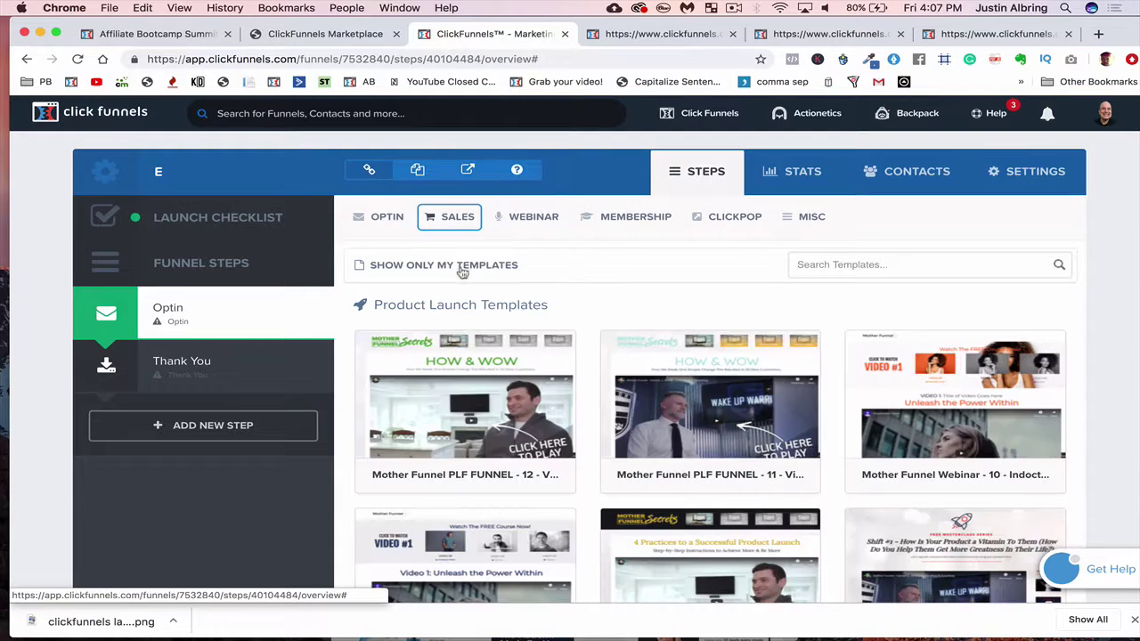
pyautogui.scroll(-5, 590, 489)
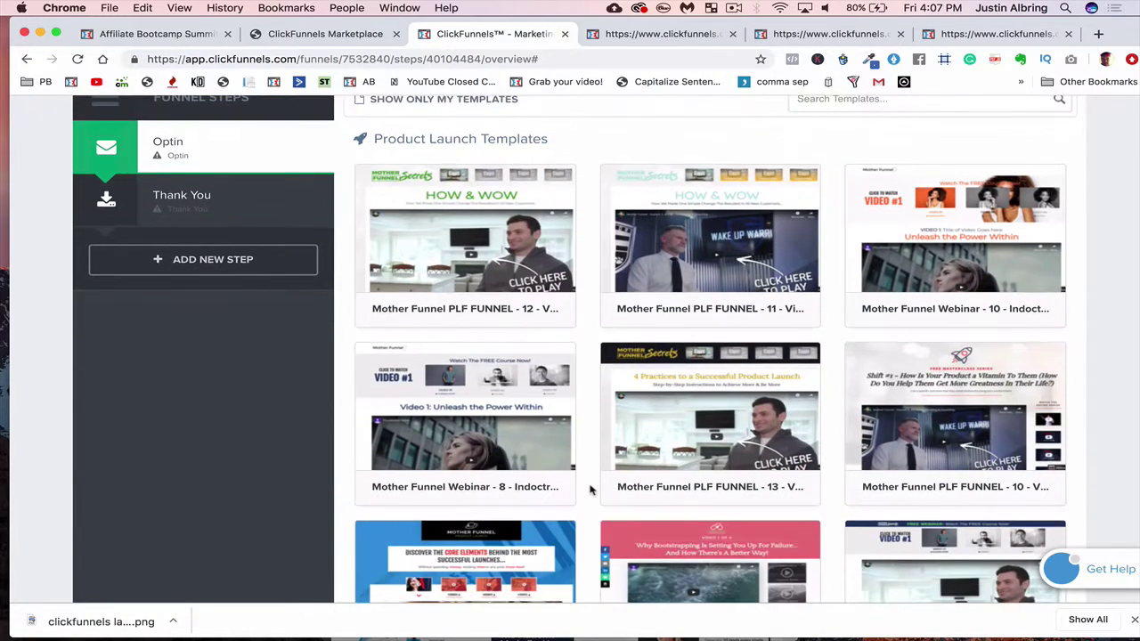
pyautogui.scroll(-3, 591, 489)
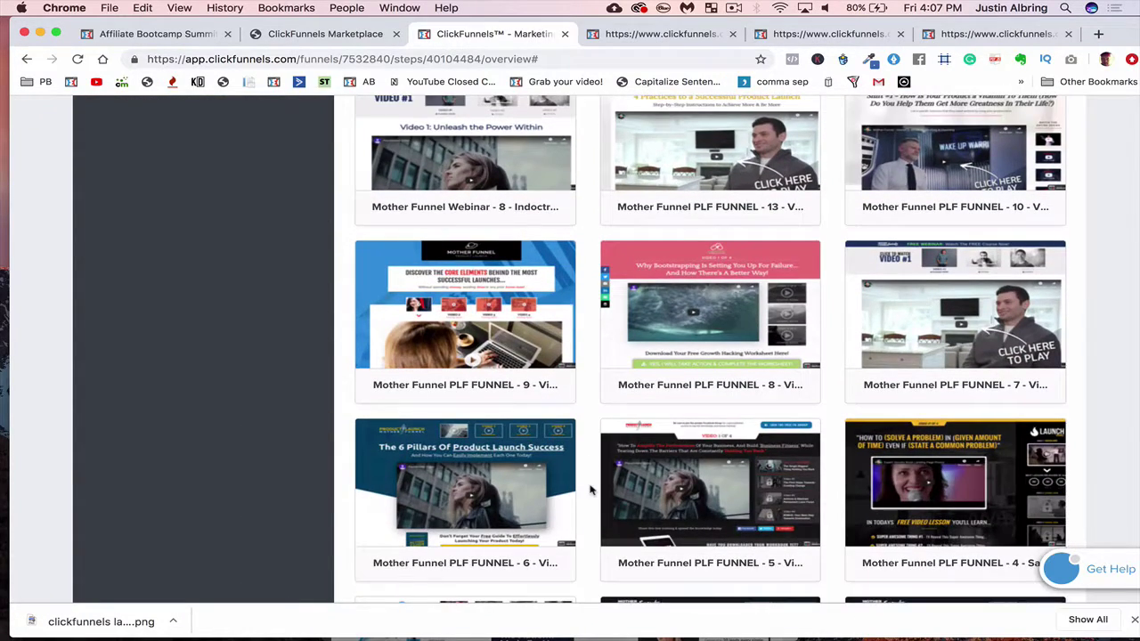
pyautogui.scroll(-2, 591, 489)
# - Preview Mother Funnel PLF FUNNEL - 4 and examine its video lesson, locked video list, lesson points and comments section
pyautogui.moveTo(953, 385)
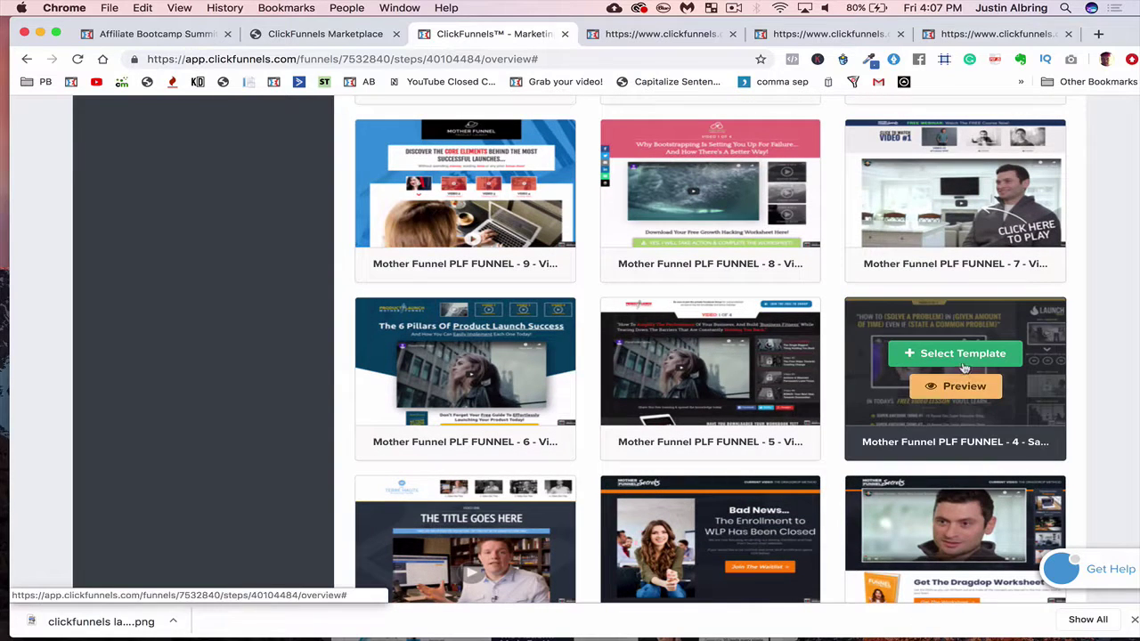
pyautogui.click(953, 385)
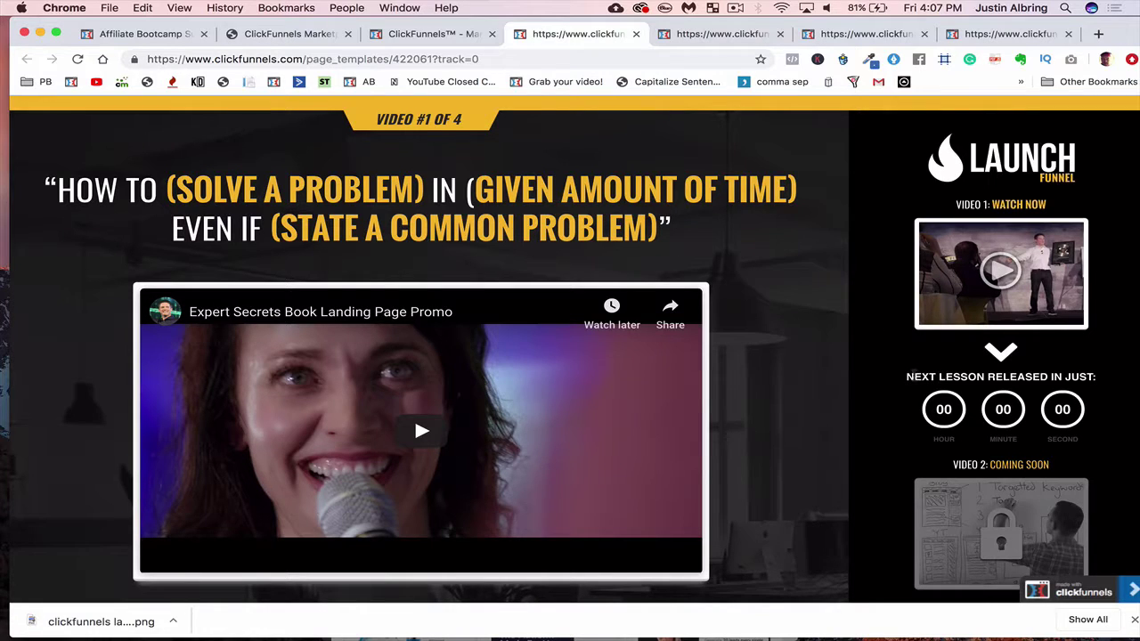
pyautogui.scroll(-3, 913, 375)
pyautogui.scroll(-4, 966, 420)
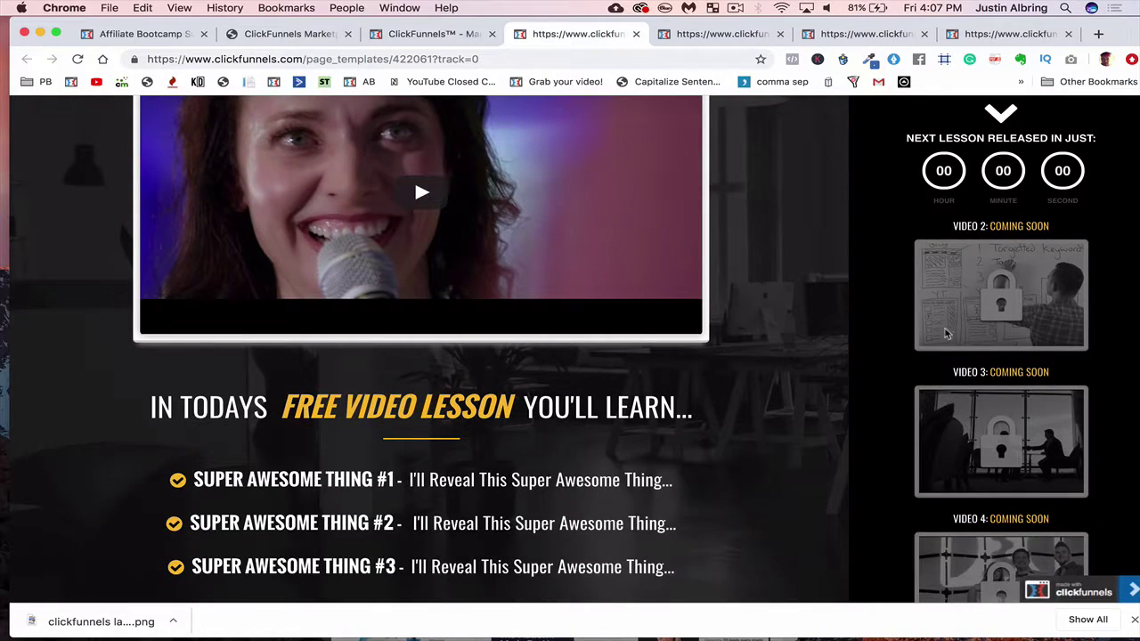
pyautogui.scroll(-3, 953, 447)
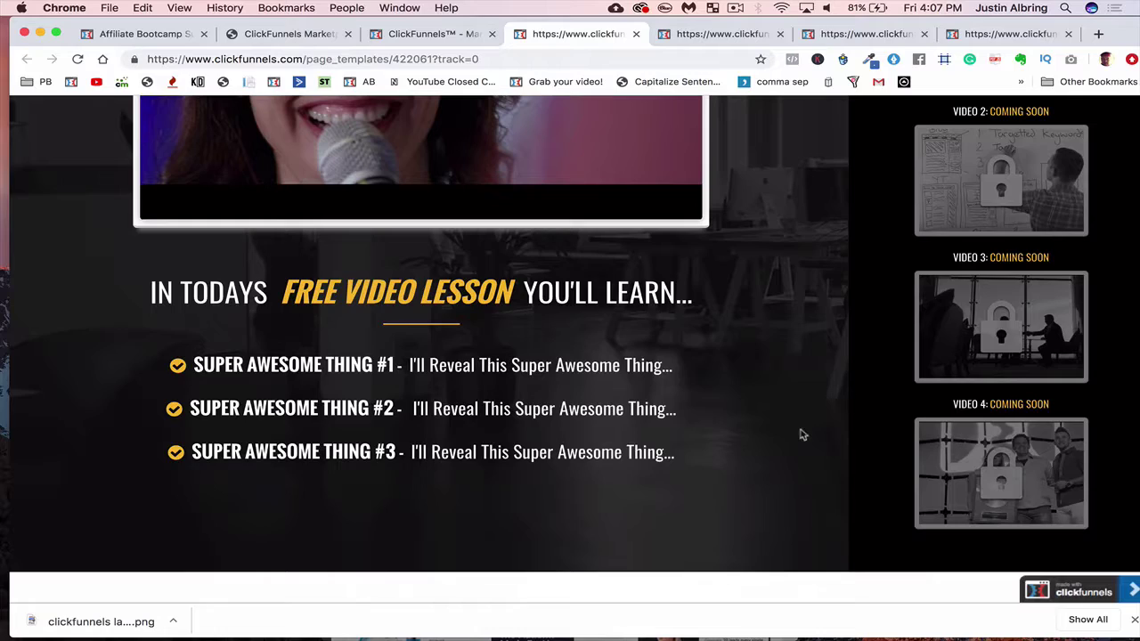
pyautogui.scroll(8, 802, 435)
pyautogui.scroll(-1, 627, 399)
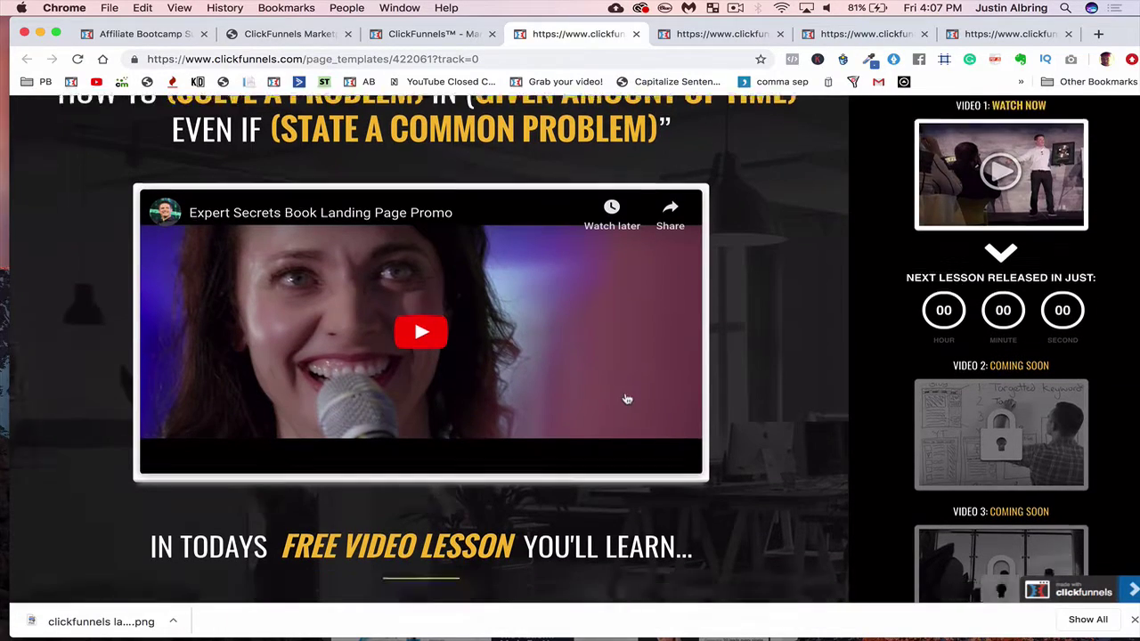
pyautogui.scroll(-20, 627, 399)
pyautogui.scroll(3, 627, 399)
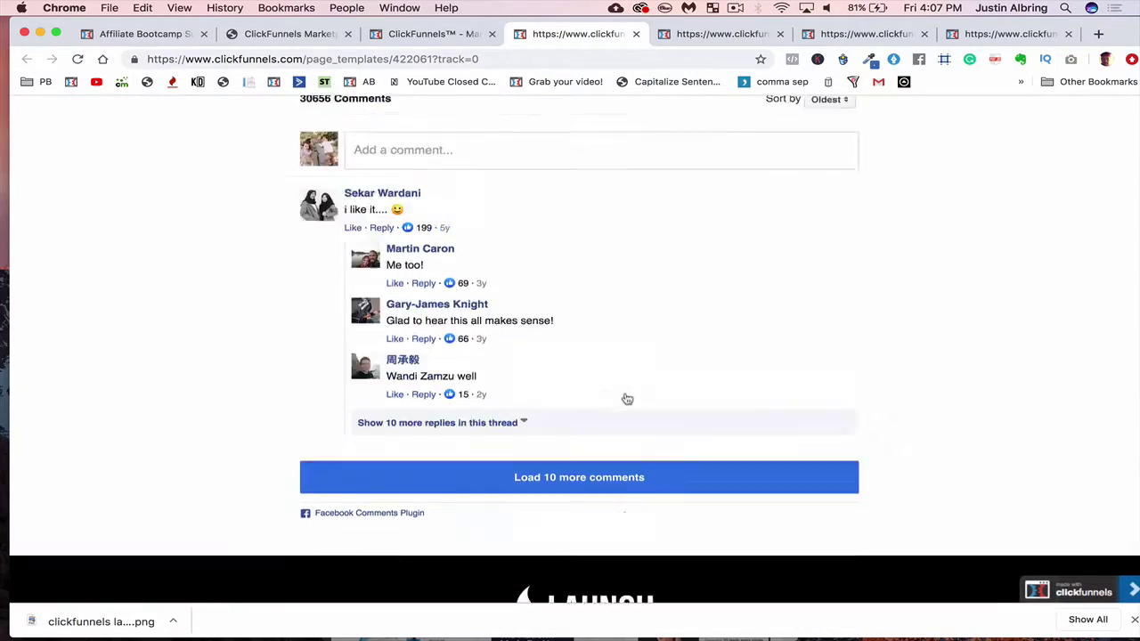
pyautogui.scroll(20, 627, 399)
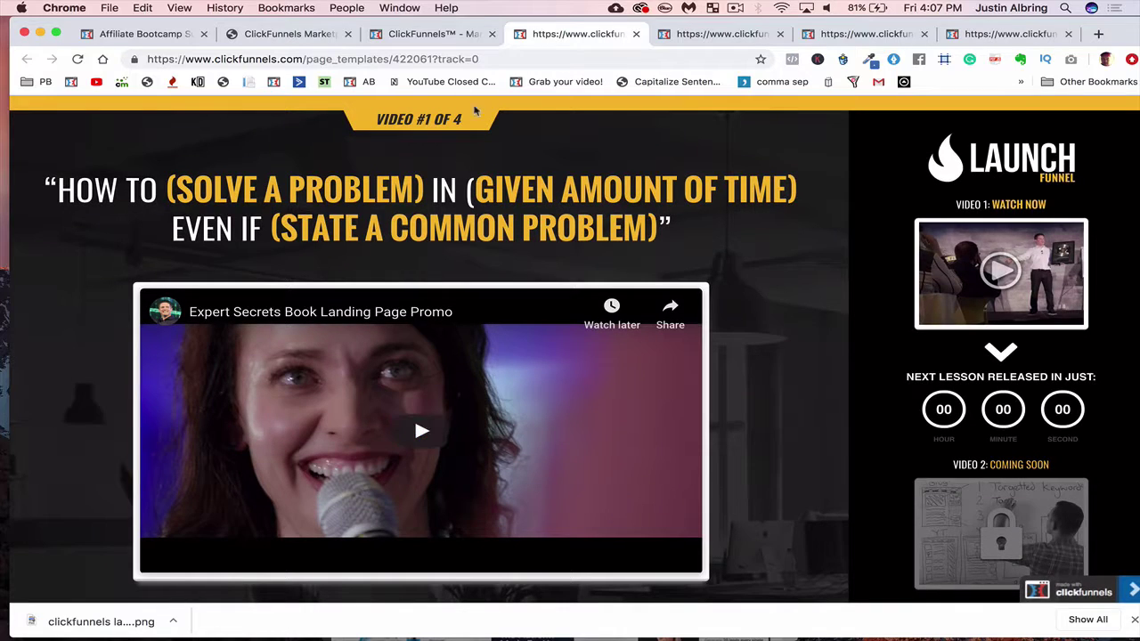
# - Return to the template gallery and browse the remaining Product Launch templates through to the last design
pyautogui.click(429, 34)
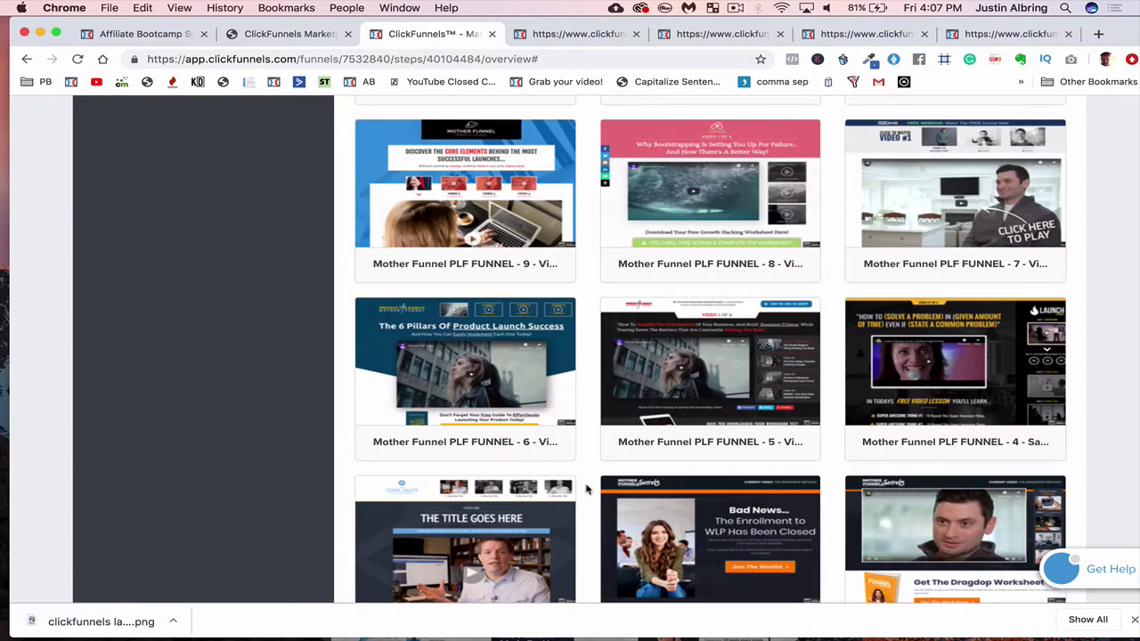
pyautogui.scroll(-5, 586, 488)
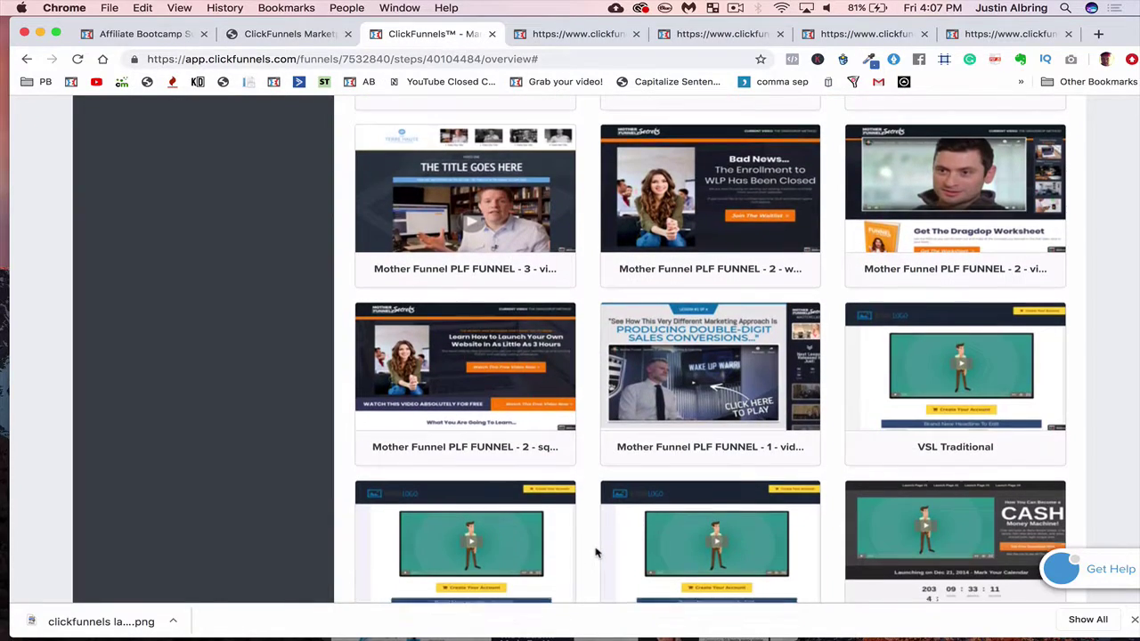
pyautogui.scroll(-4, 597, 553)
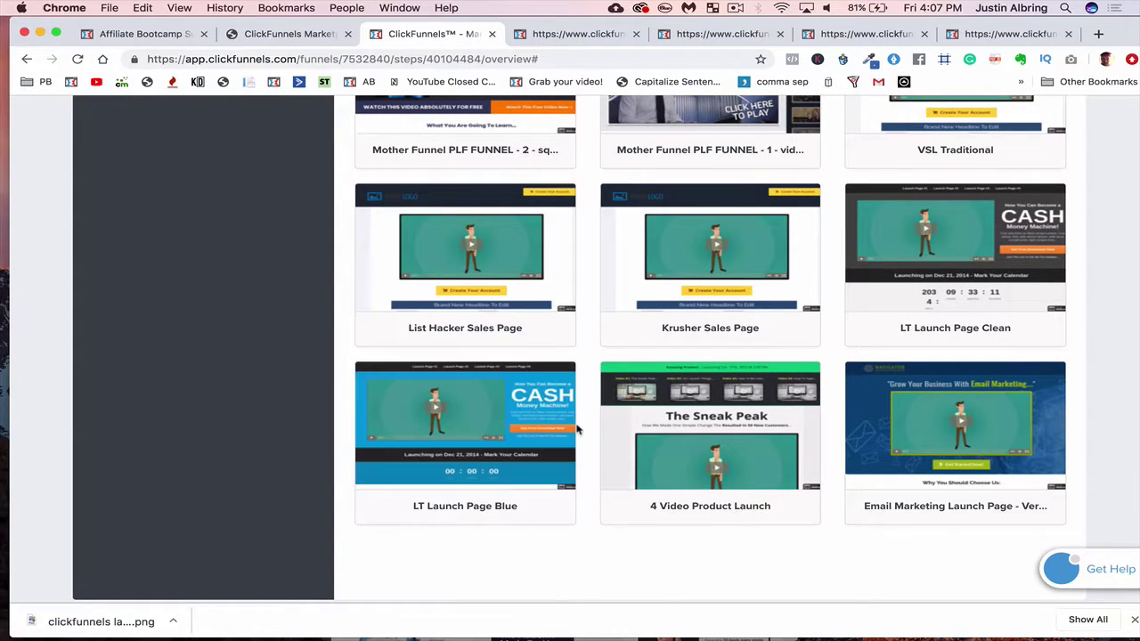
# - Preview Mother Funnel PLF FUNNEL - 6 and examine its video header, action guide offer, comments and launch series list
pyautogui.scroll(1, 577, 429)
pyautogui.scroll(3, 576, 430)
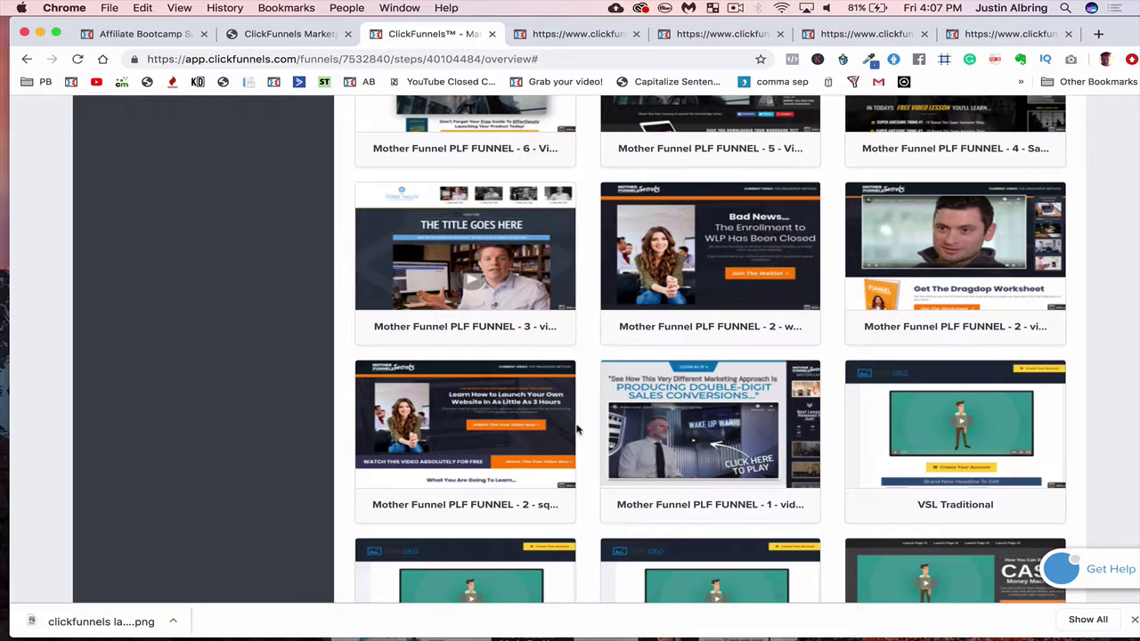
pyautogui.scroll(3, 576, 429)
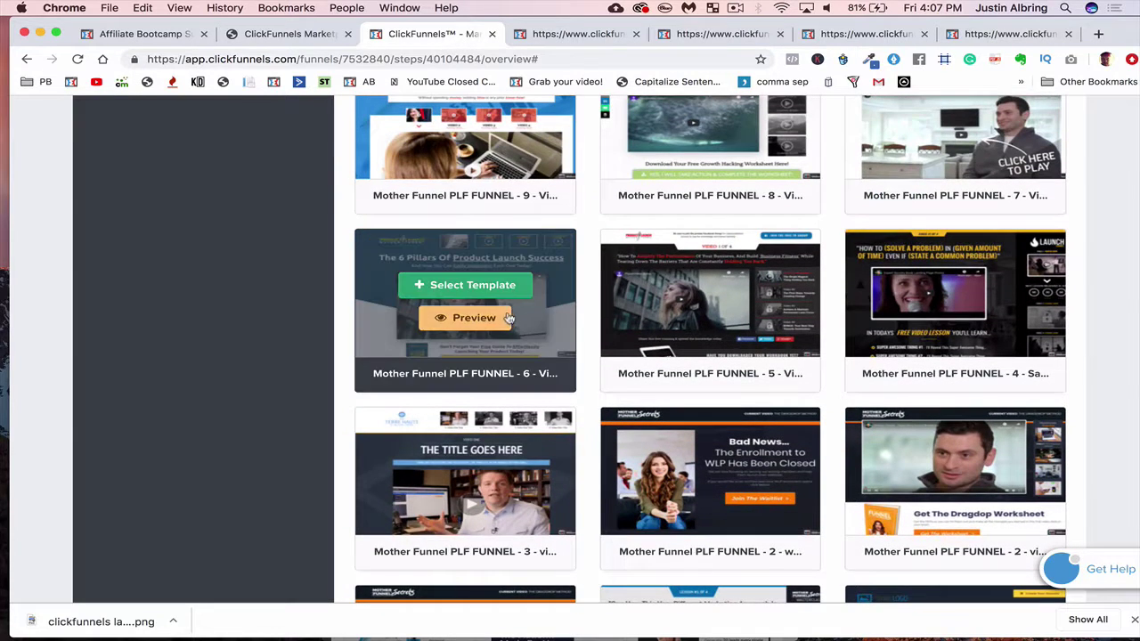
pyautogui.click(481, 321)
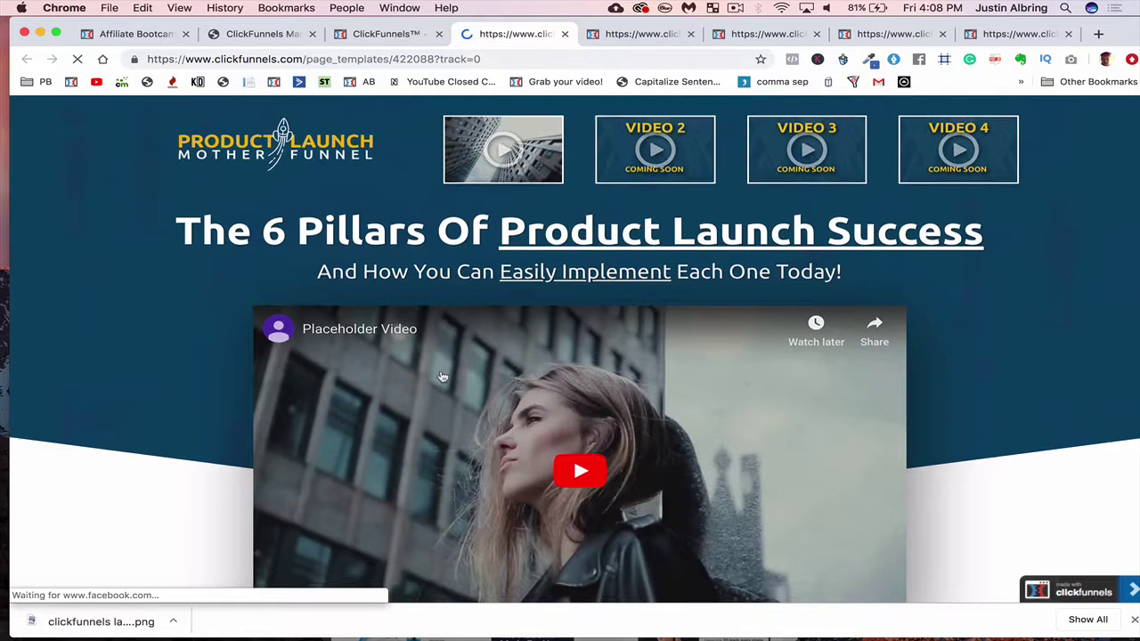
pyautogui.scroll(-3, 442, 376)
pyautogui.scroll(-4, 442, 377)
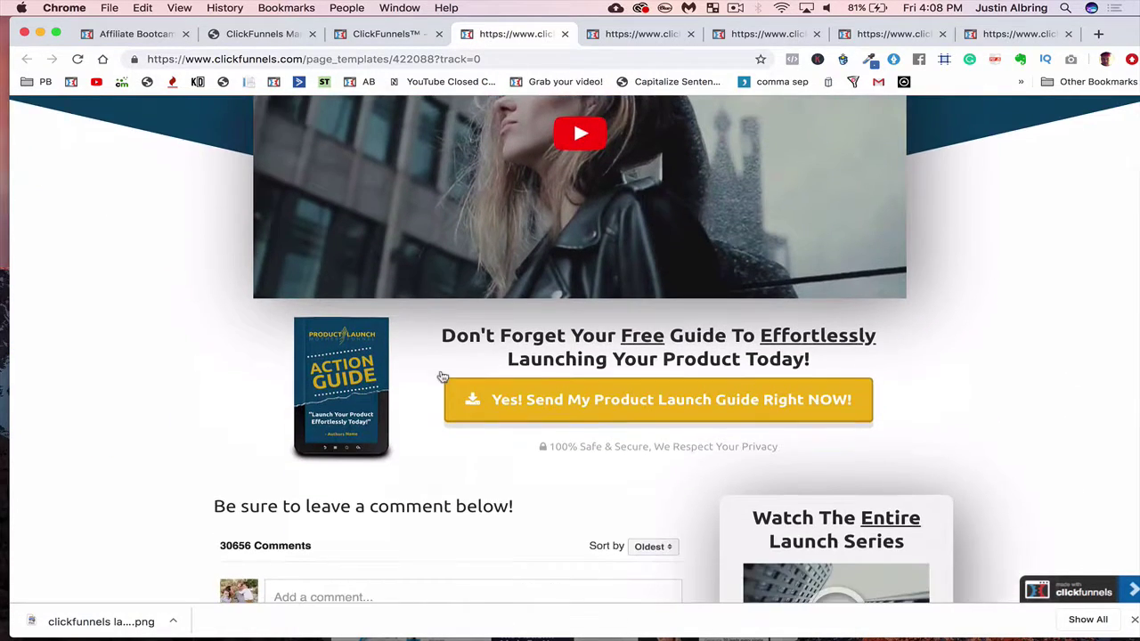
pyautogui.scroll(-6, 422, 453)
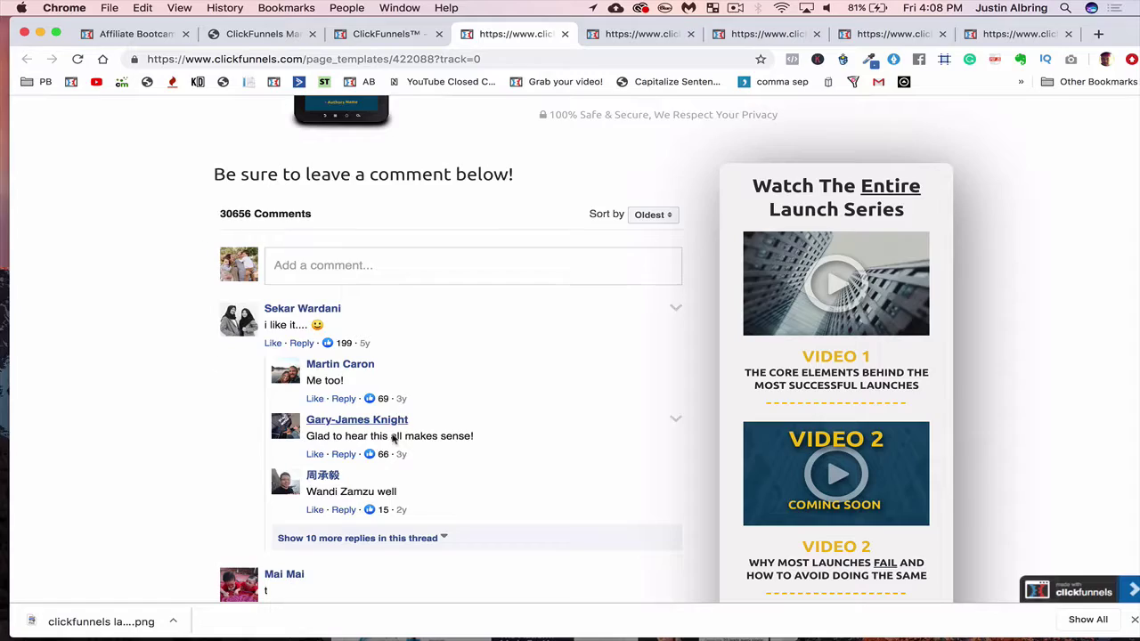
pyautogui.scroll(-10, 433, 473)
pyautogui.scroll(-20, 433, 472)
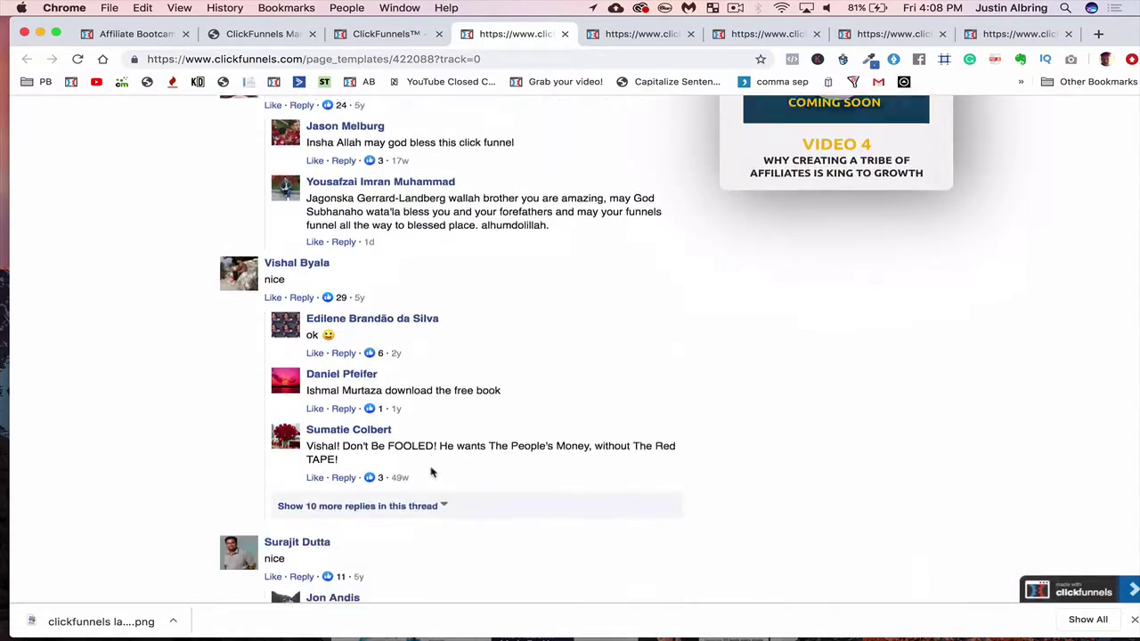
pyautogui.scroll(20, 432, 473)
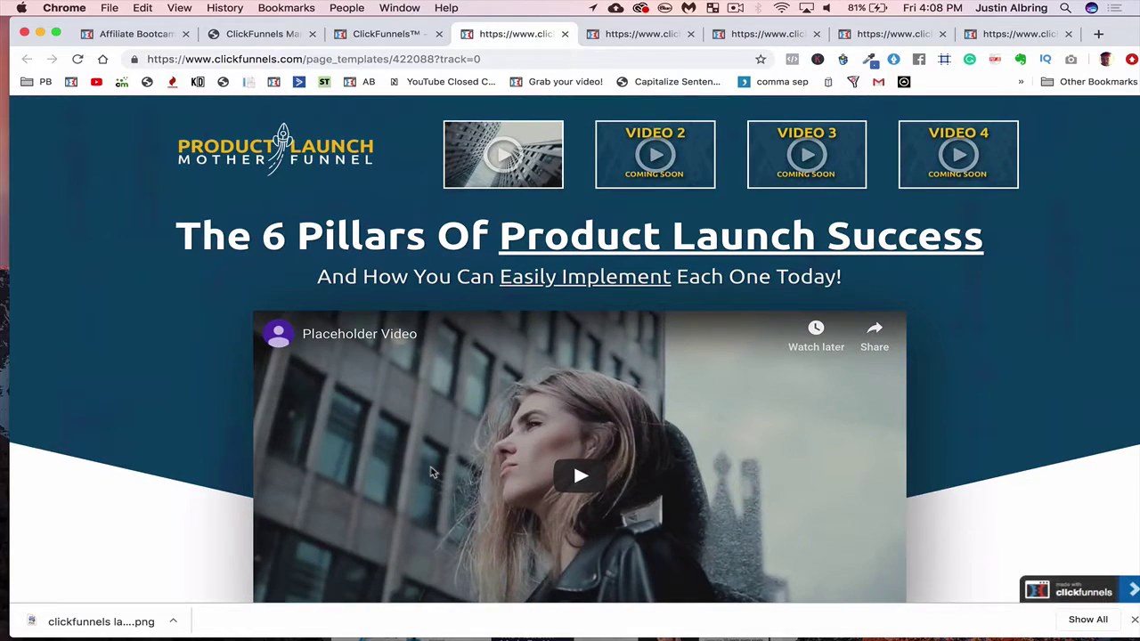
# - Return to the funnel's template gallery, go to the Funnel Marketplace and open its template shop
pyautogui.click(387, 34)
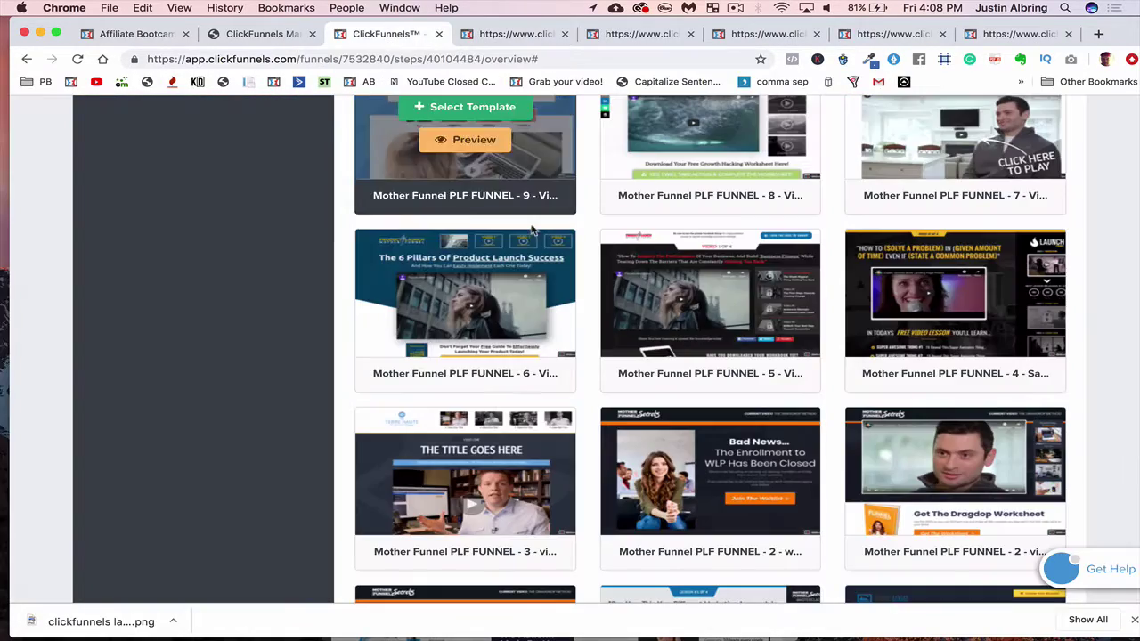
pyautogui.scroll(10, 535, 267)
pyautogui.moveTo(538, 229)
pyautogui.moveTo(701, 116)
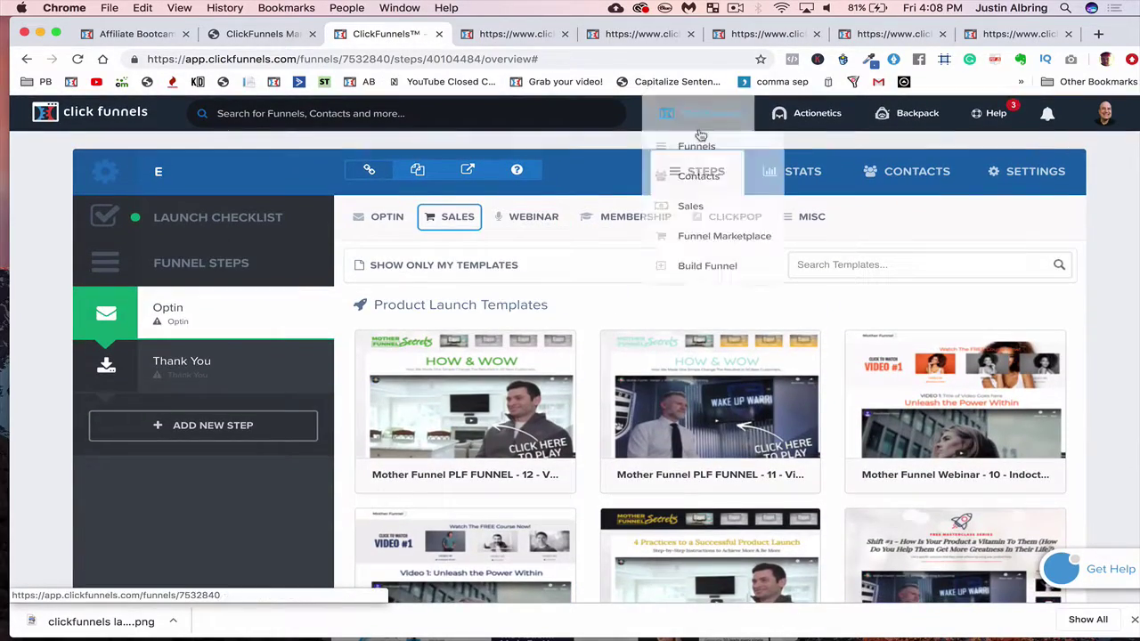
pyautogui.click(702, 242)
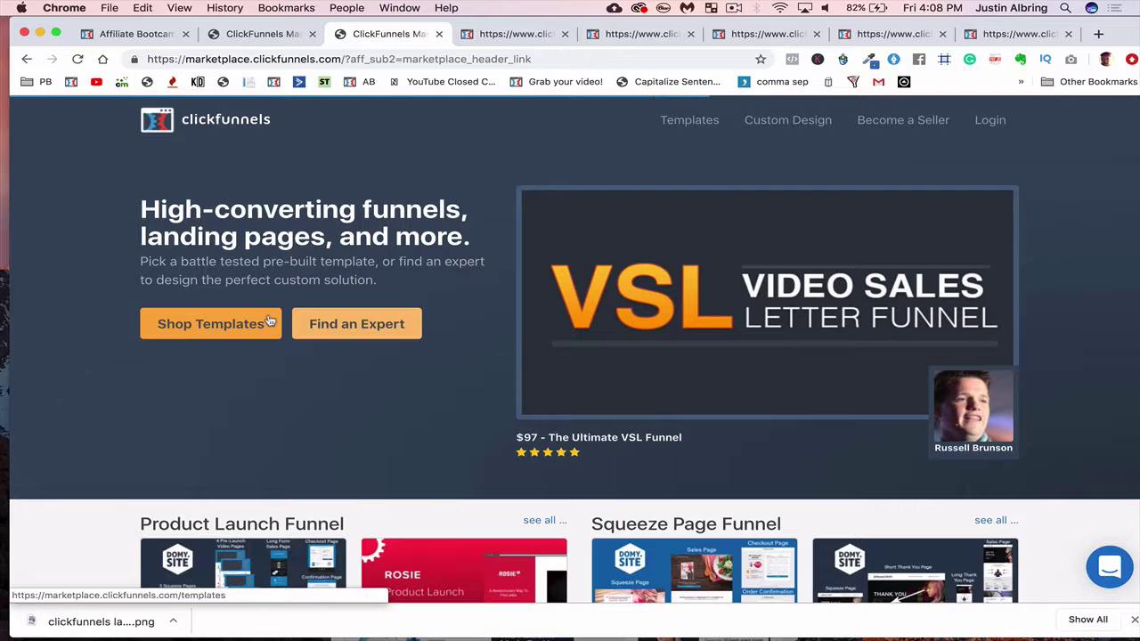
pyautogui.click(269, 322)
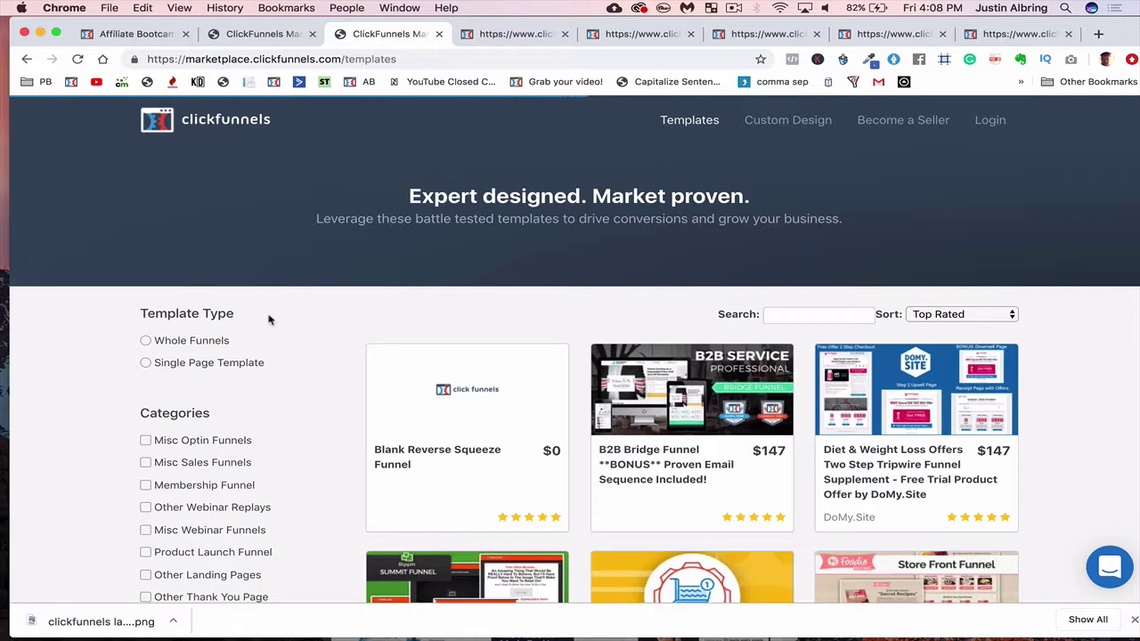
# - Sort the marketplace templates by Price: Low to High
pyautogui.scroll(-3, 338, 439)
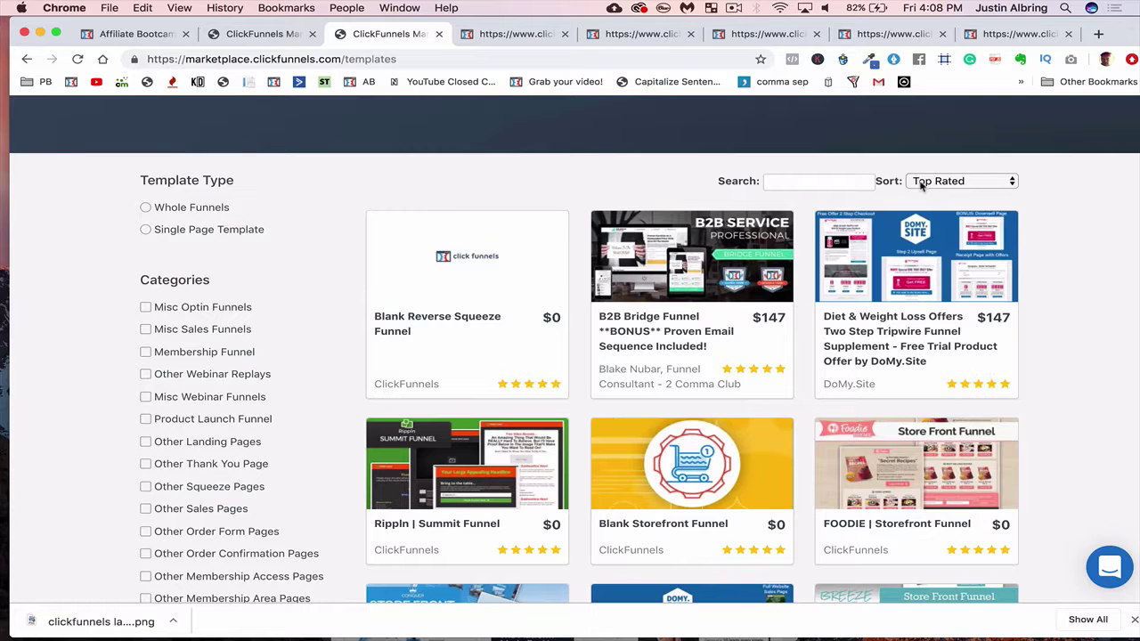
pyautogui.click(922, 182)
pyautogui.click(946, 222)
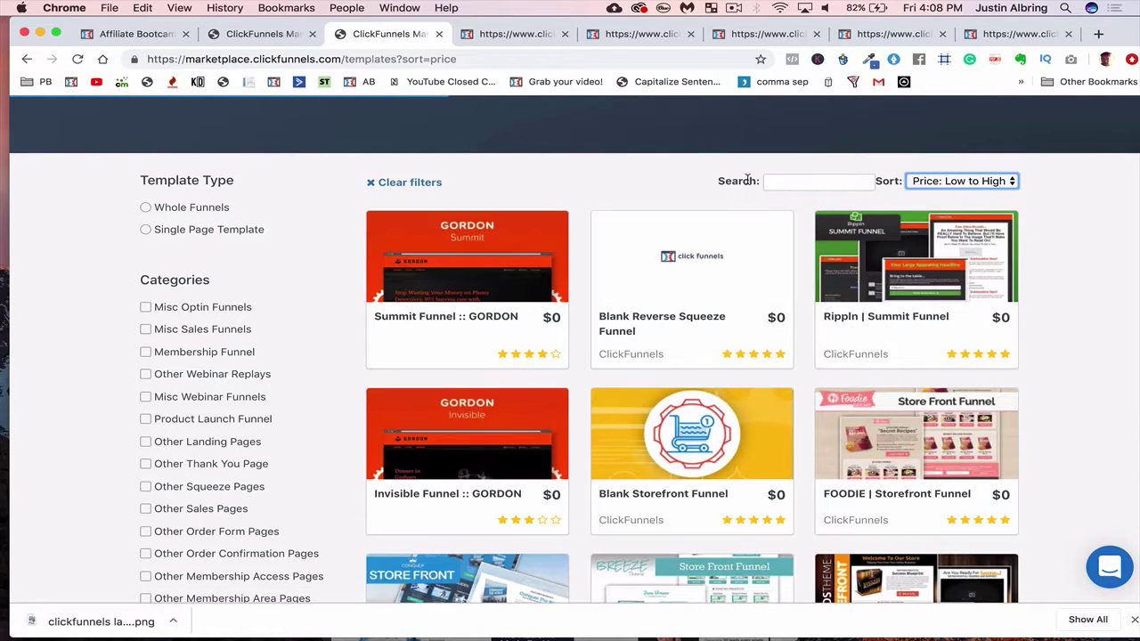
# - Browse the price-sorted marketplace funnels through to the Product Launch designs and return to the start of the list
pyautogui.scroll(-5, 814, 481)
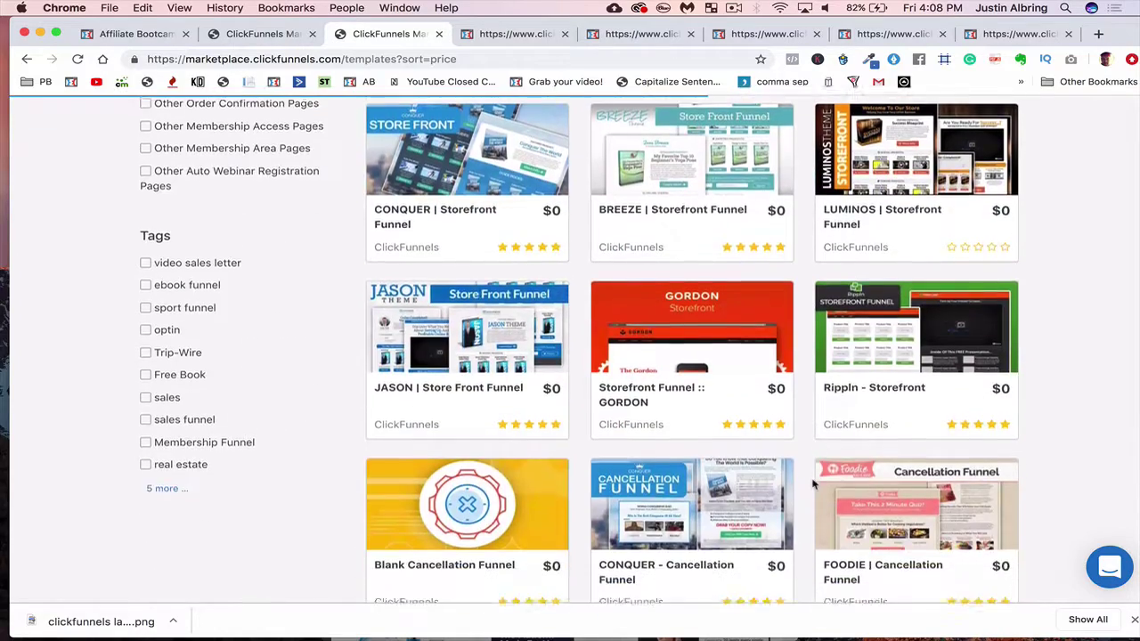
pyautogui.scroll(-6, 813, 484)
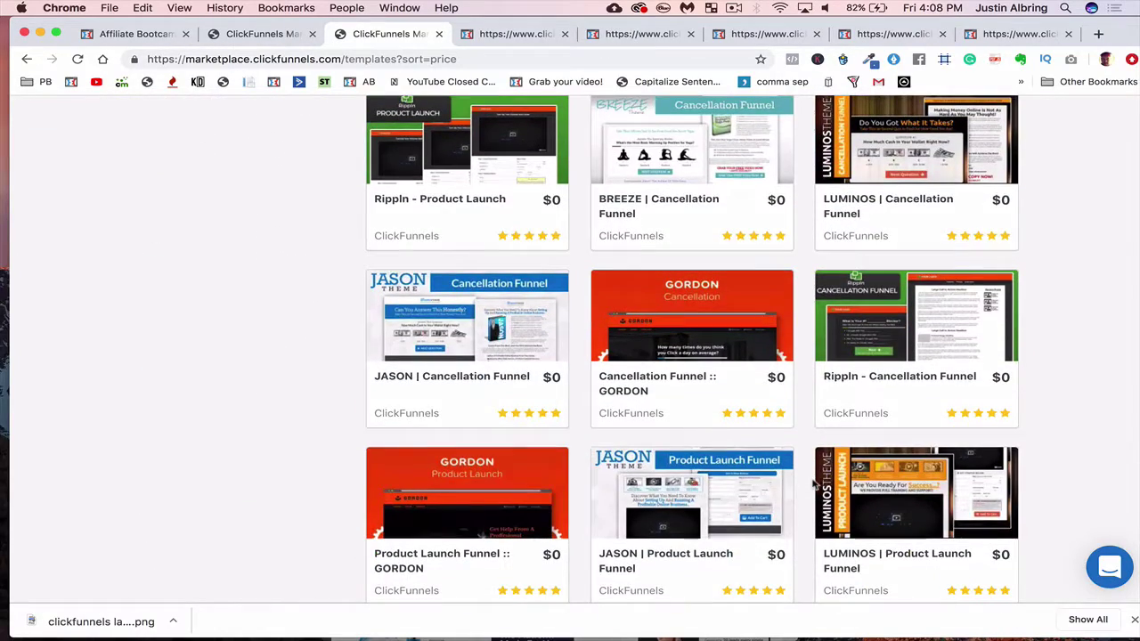
pyautogui.scroll(-2, 794, 466)
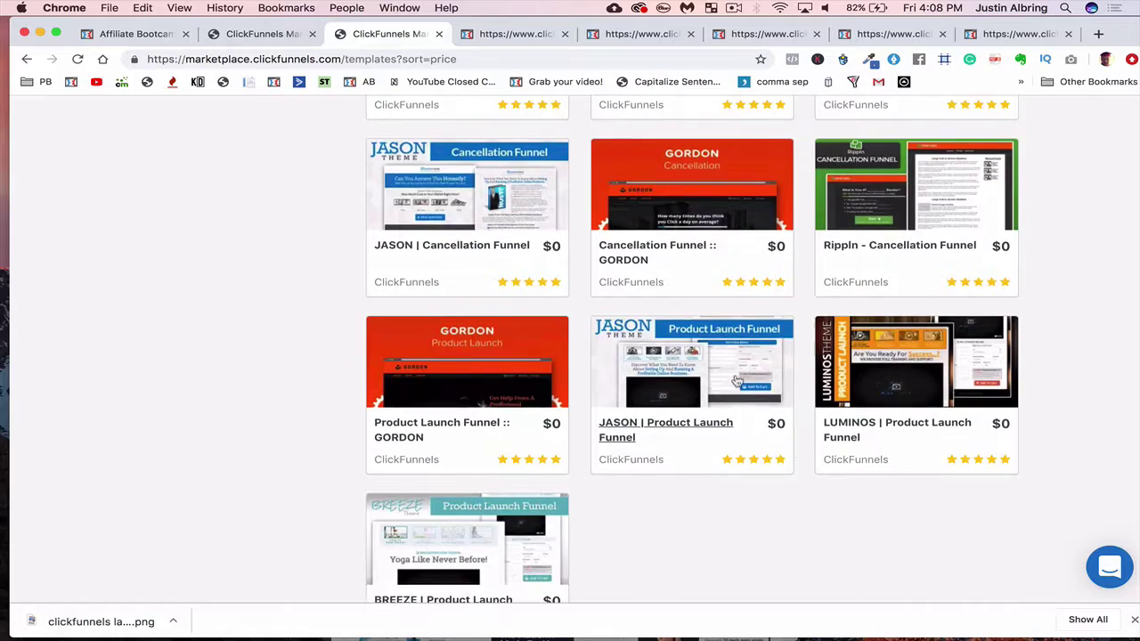
pyautogui.scroll(-2, 809, 600)
pyautogui.scroll(9, 811, 599)
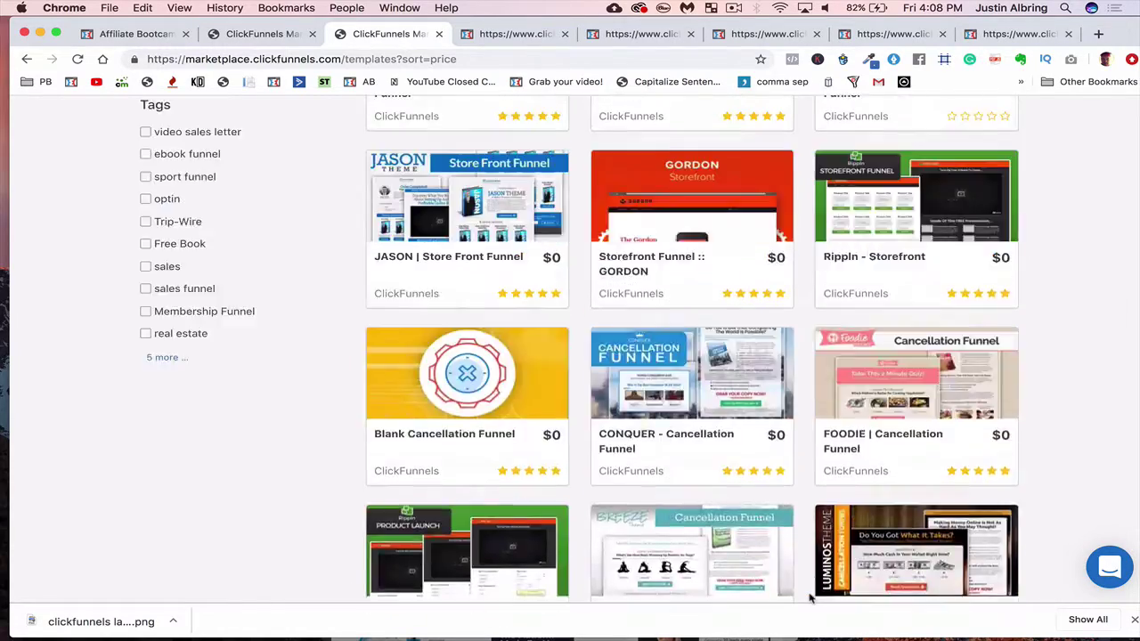
pyautogui.scroll(10, 811, 598)
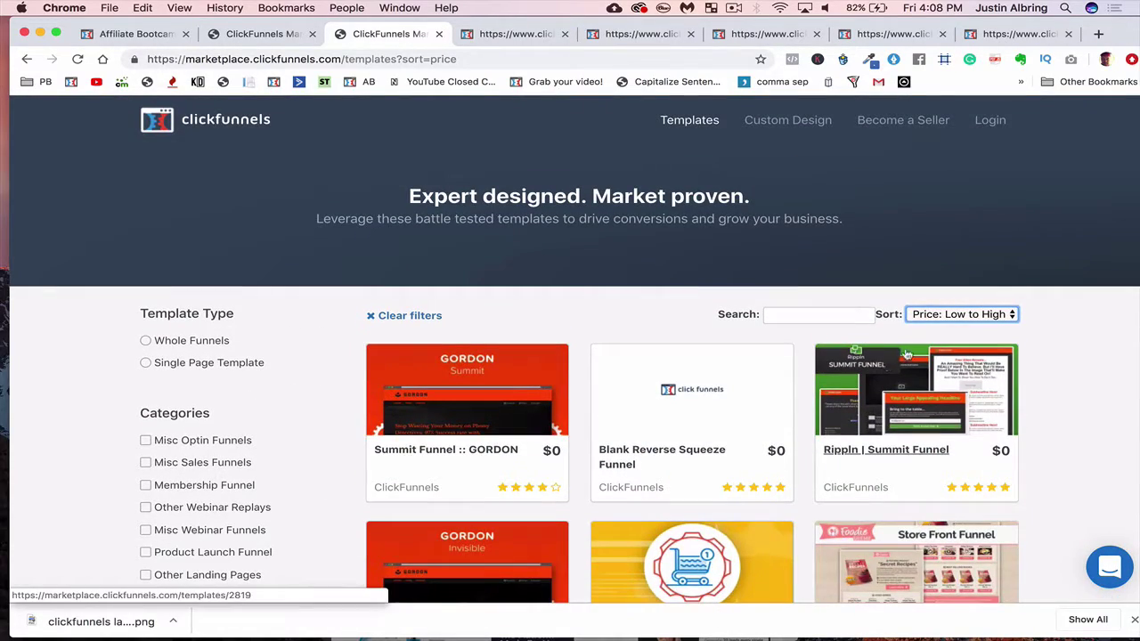
# - Review the marketplace's template type, category and tag filters
pyautogui.scroll(-3, 335, 398)
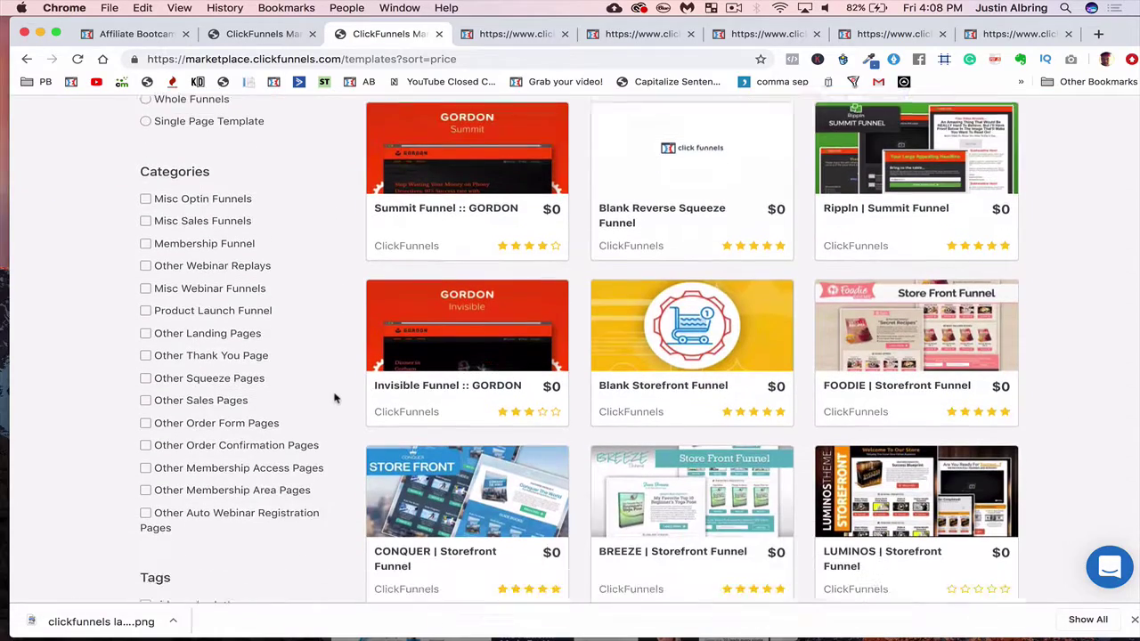
pyautogui.scroll(-1, 334, 399)
pyautogui.scroll(-3, 210, 494)
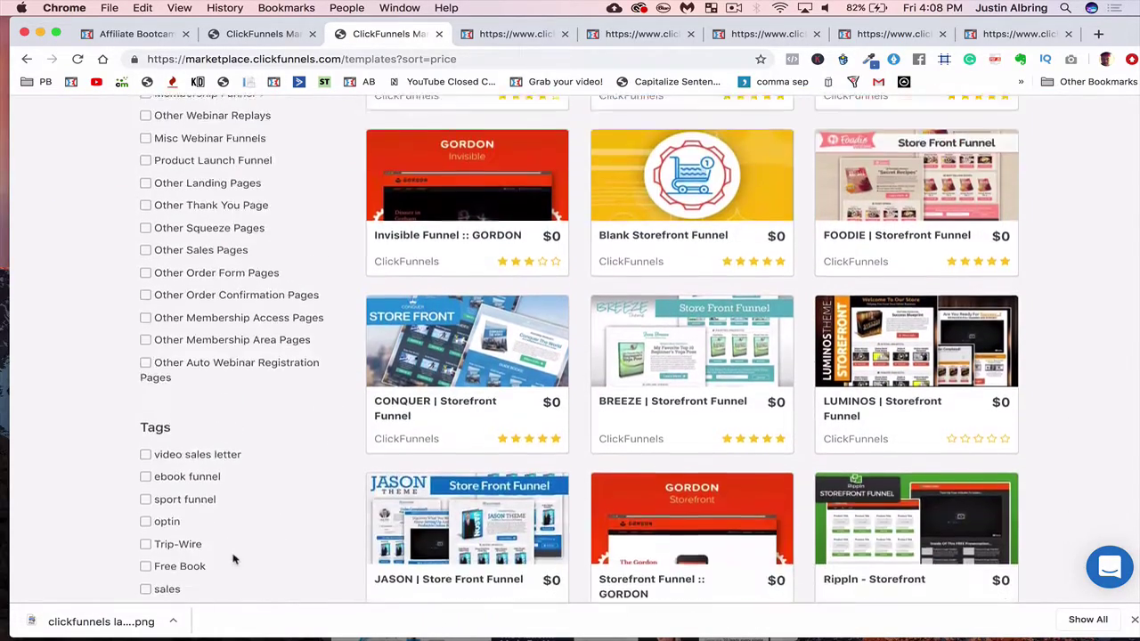
pyautogui.scroll(5, 234, 559)
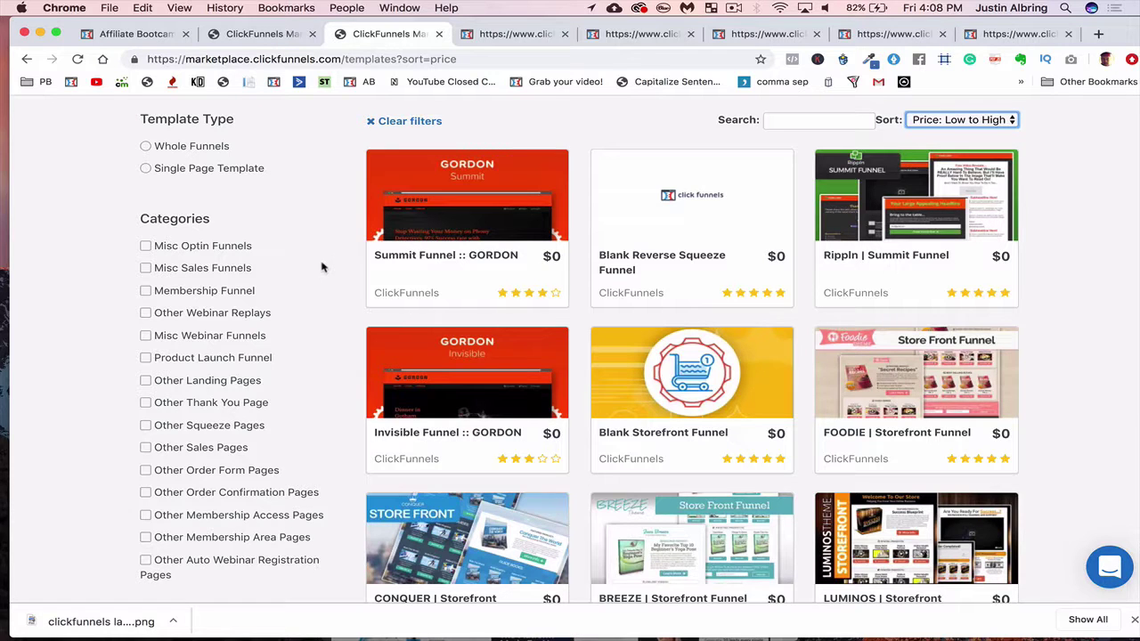
pyautogui.scroll(2, 322, 267)
pyautogui.scroll(2, 322, 267)
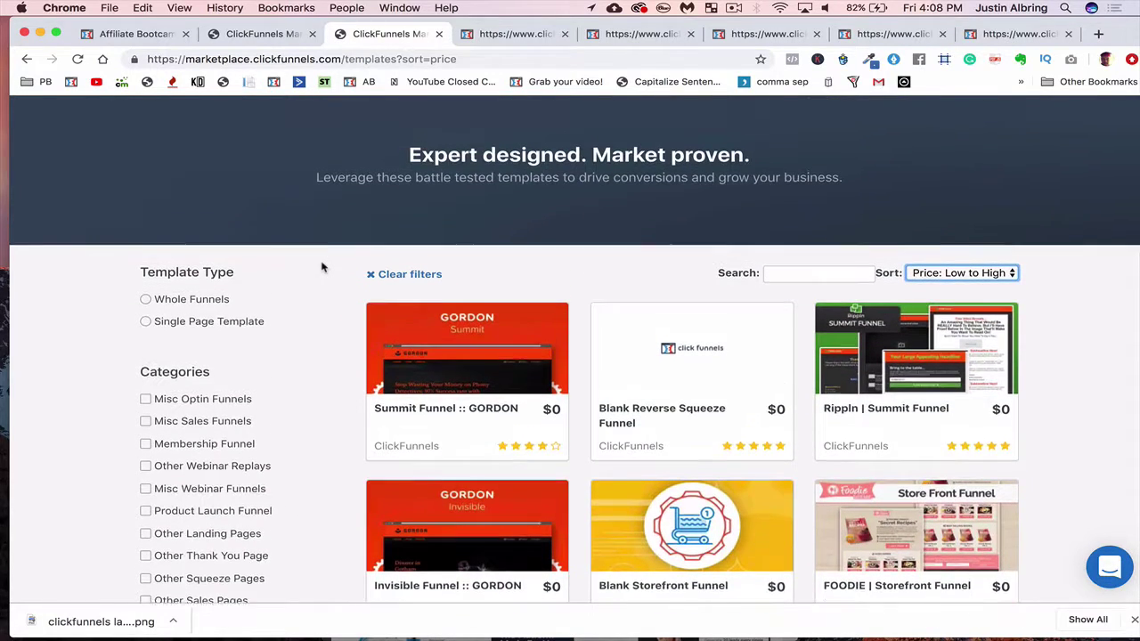
pyautogui.scroll(1, 323, 268)
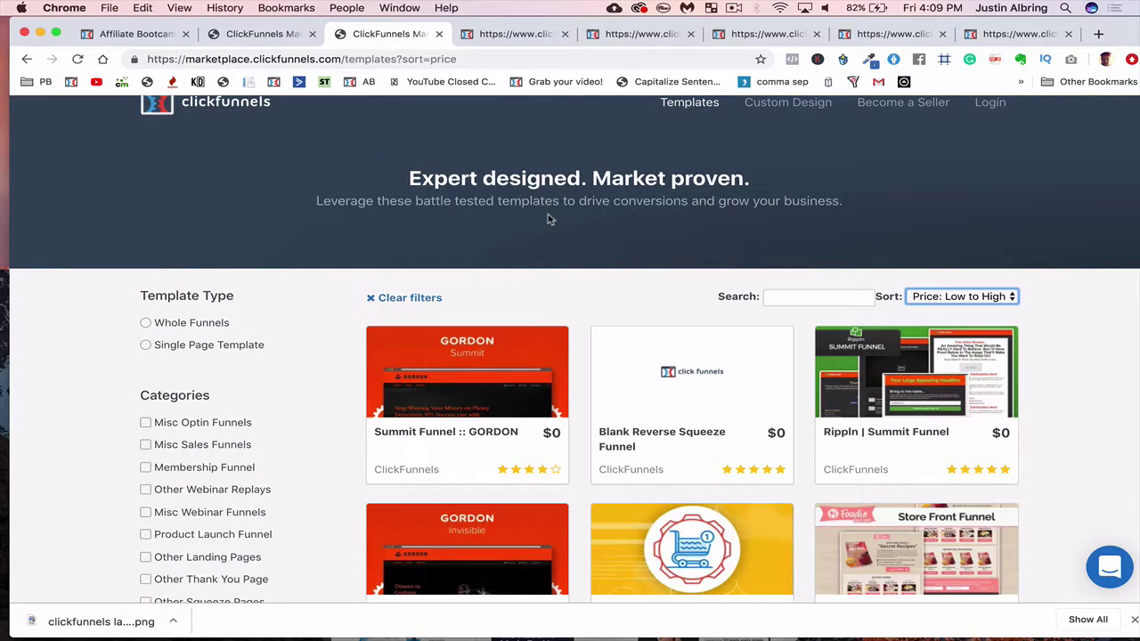
pyautogui.scroll(1, 551, 219)
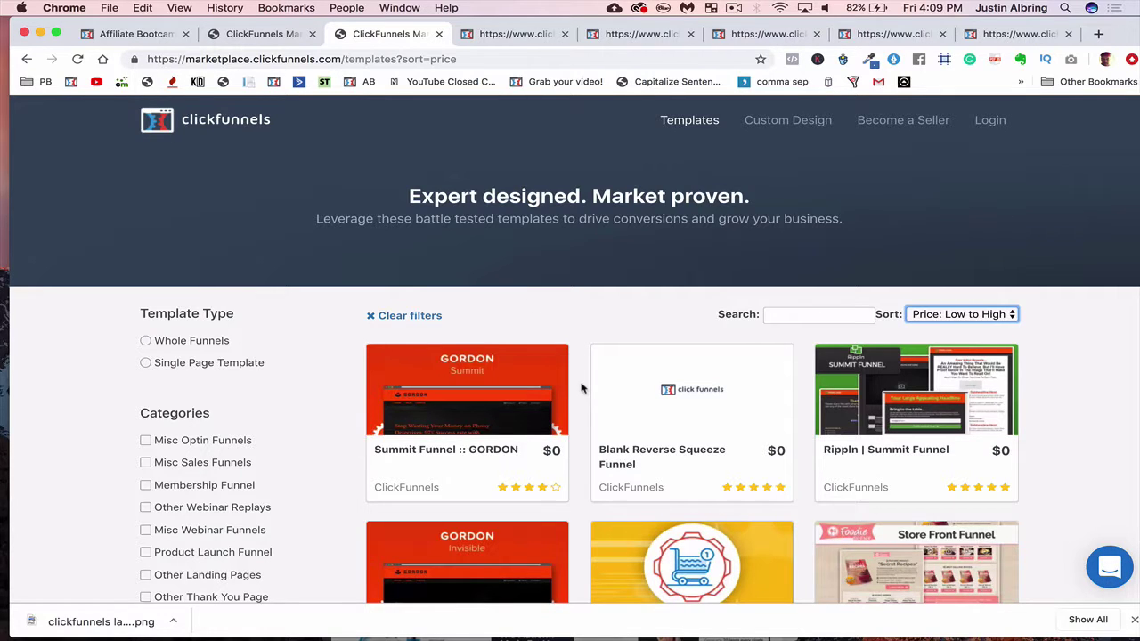
pyautogui.scroll(-1, 581, 388)
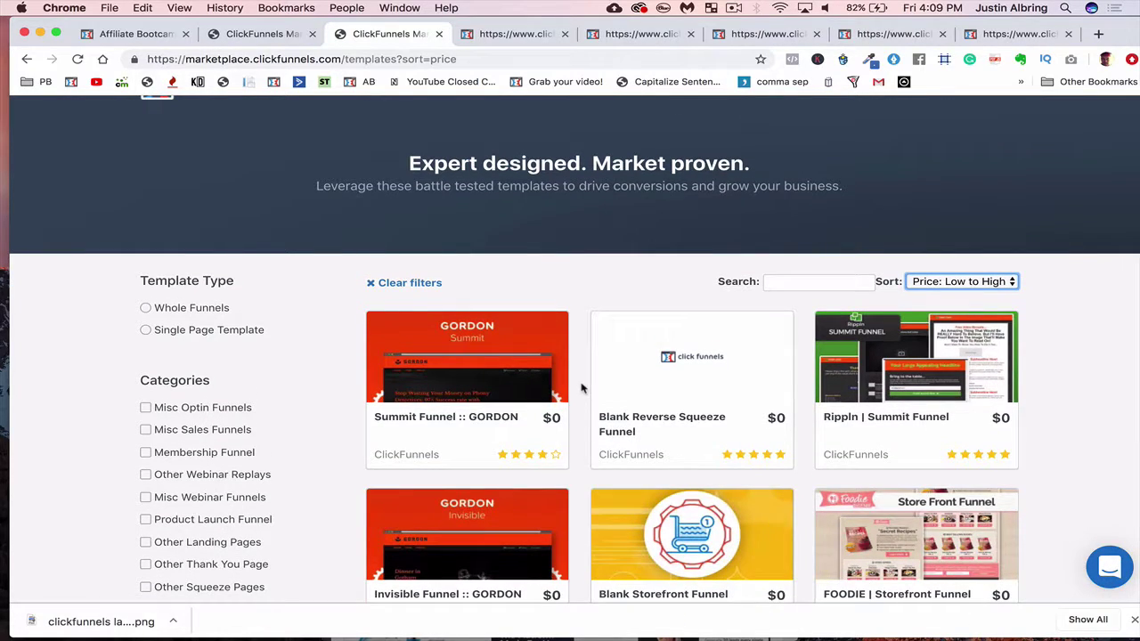
pyautogui.scroll(1, 581, 388)
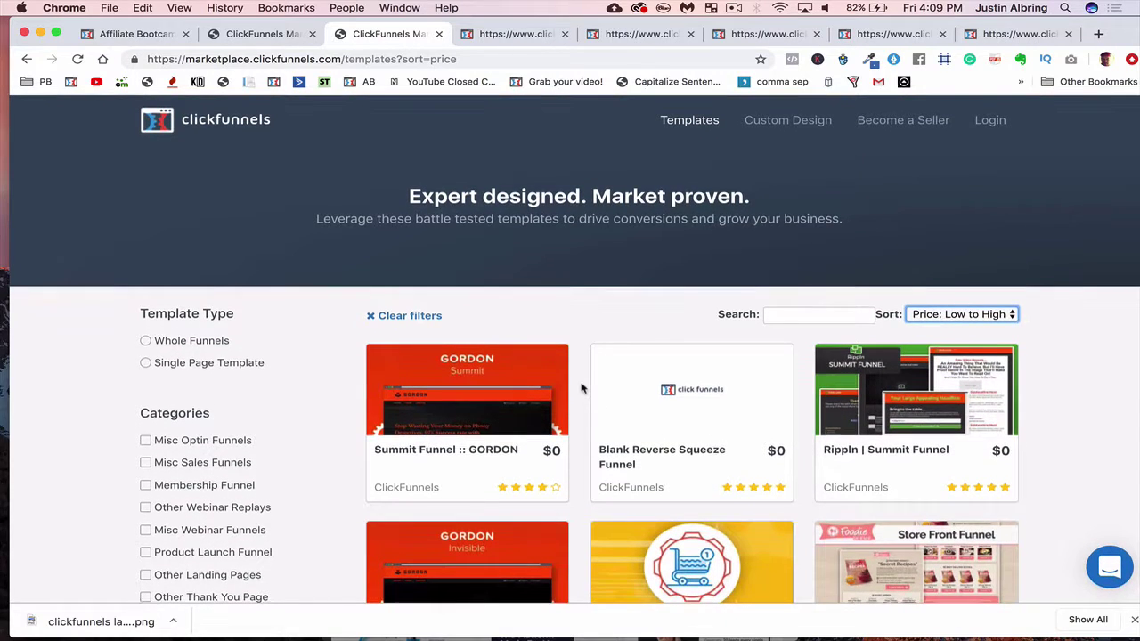